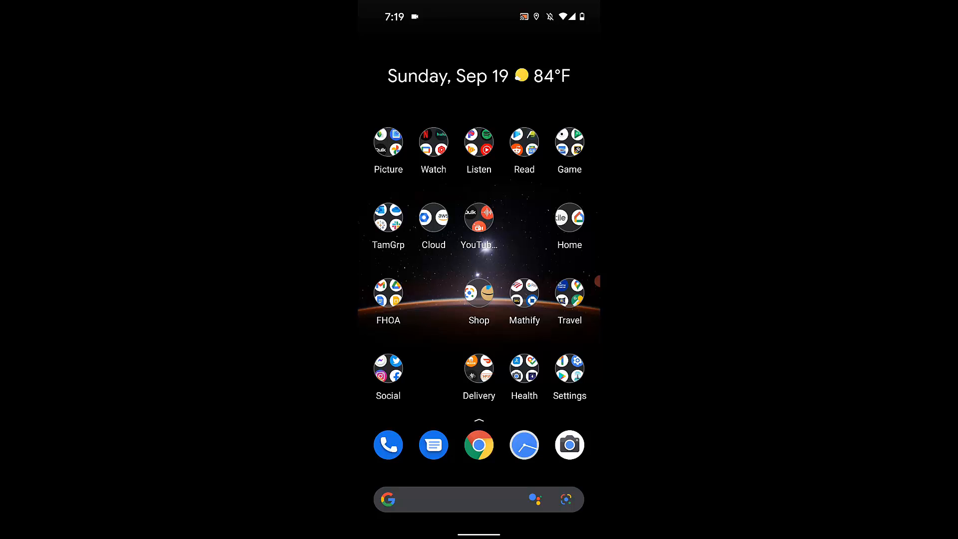
# Open REVER from the phone's Travel folder and start recording a ride.
pyautogui.click(569, 292)
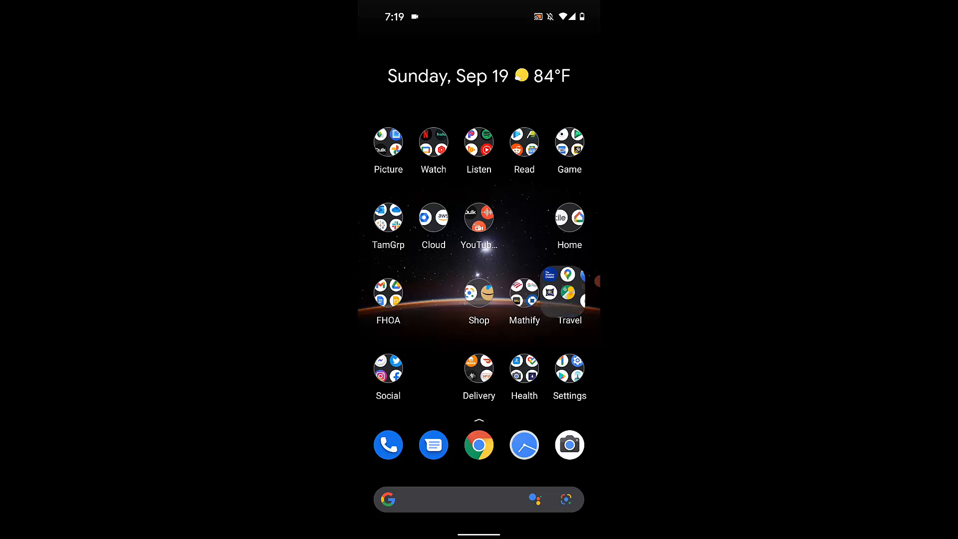
pyautogui.click(523, 343)
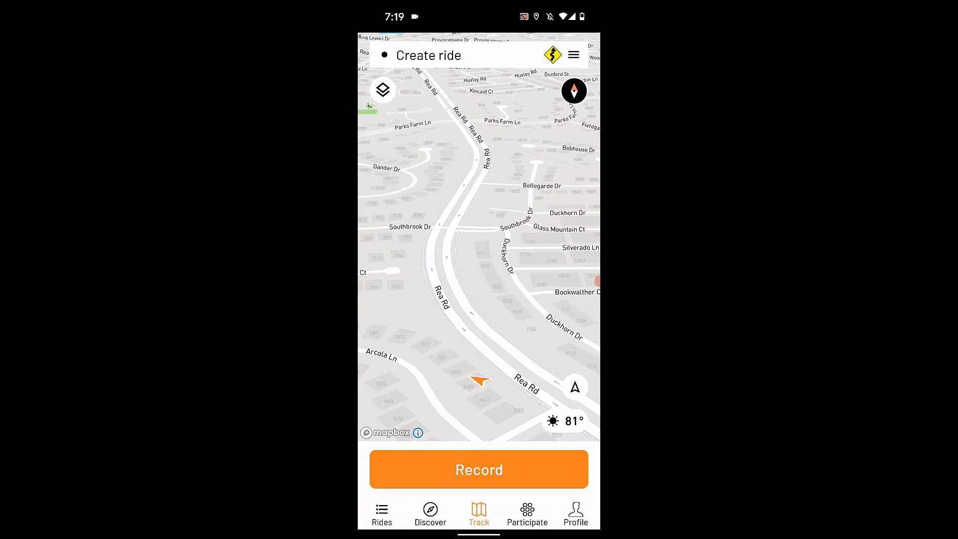
pyautogui.click(479, 469)
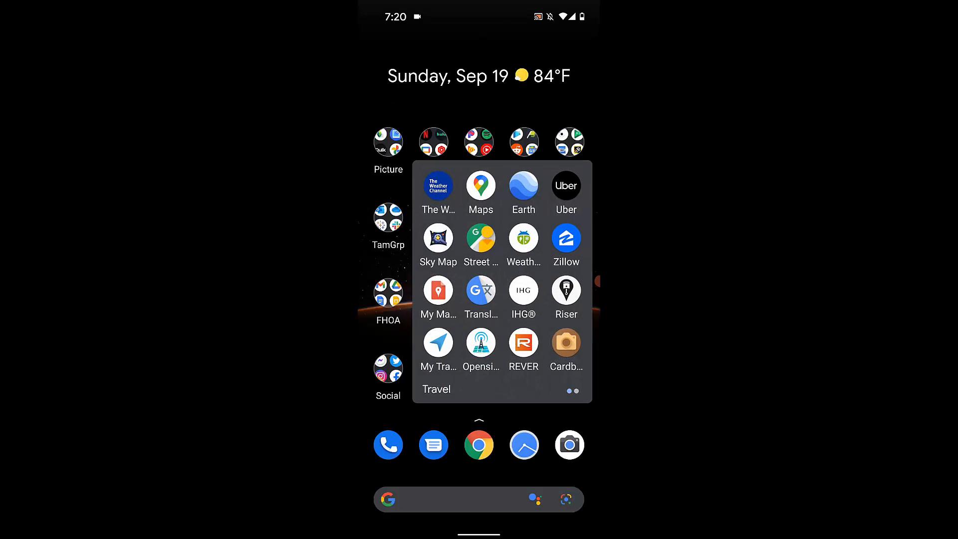
# In Google Maps on the phone, view the Timeline for September 12, 2021 and enlarge its route map.
pyautogui.click(480, 186)
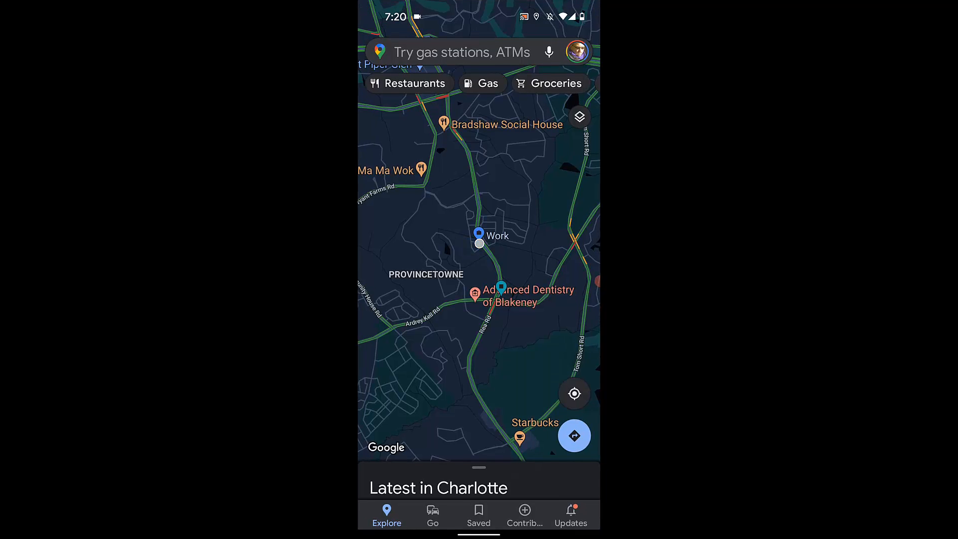
pyautogui.click(576, 51)
pyautogui.click(442, 218)
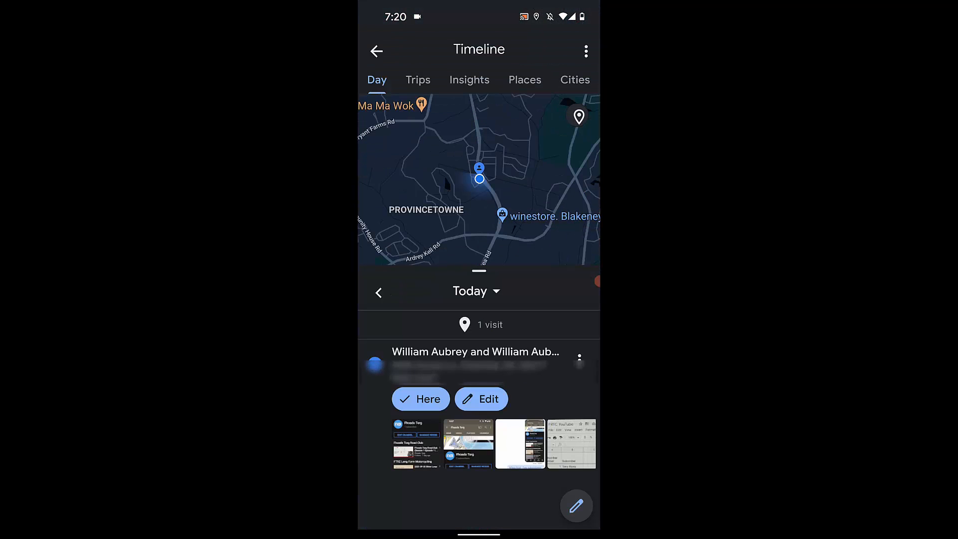
pyautogui.click(469, 291)
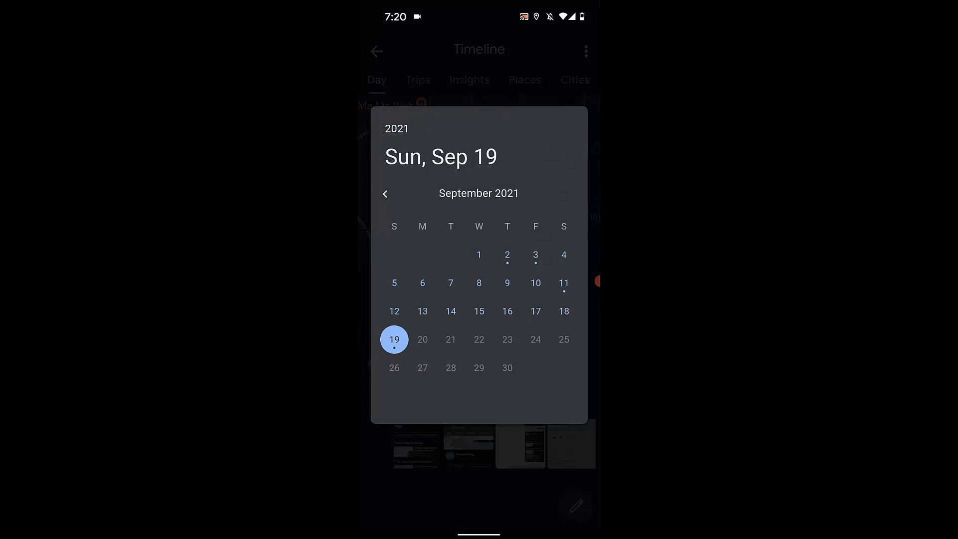
pyautogui.click(394, 311)
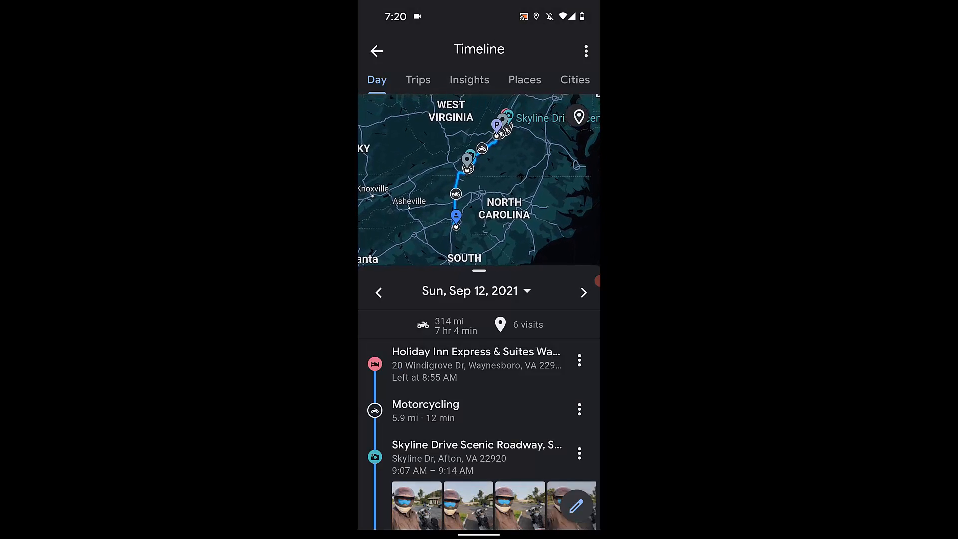
pyautogui.moveTo(479, 271); pyautogui.dragTo(479, 491)
pyautogui.scroll(3, 479, 249)
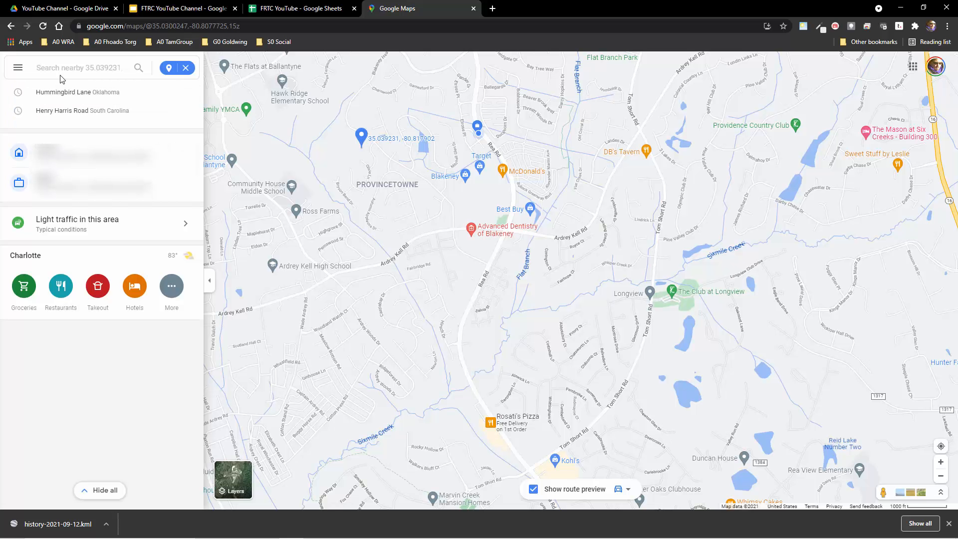
# In desktop Google Maps, open the location Timeline and show the day September 12, 2021.
pyautogui.click(18, 68)
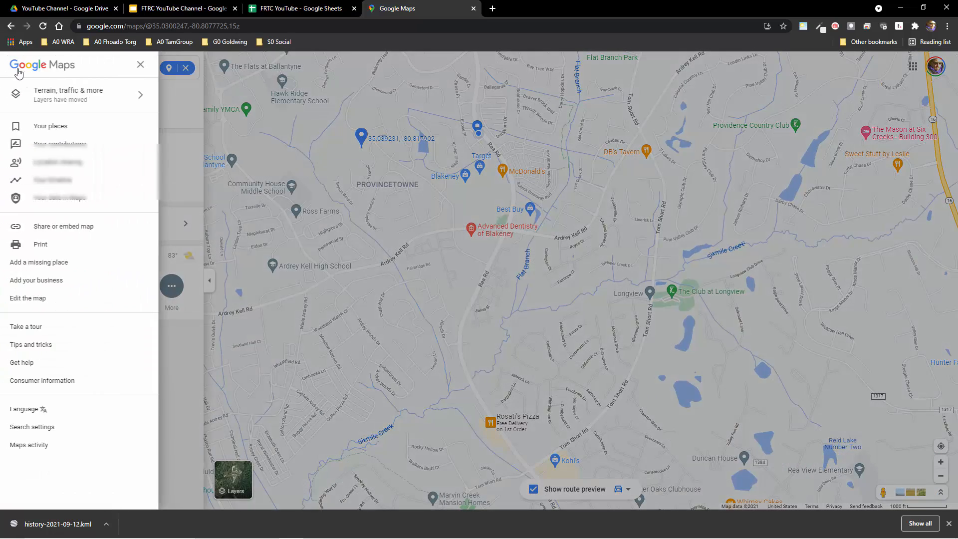
pyautogui.click(52, 180)
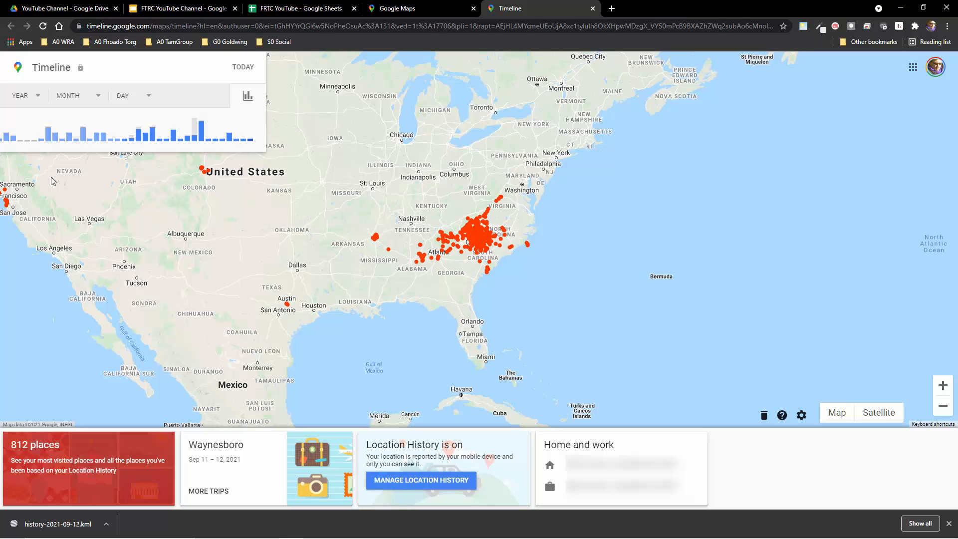
pyautogui.click(201, 138)
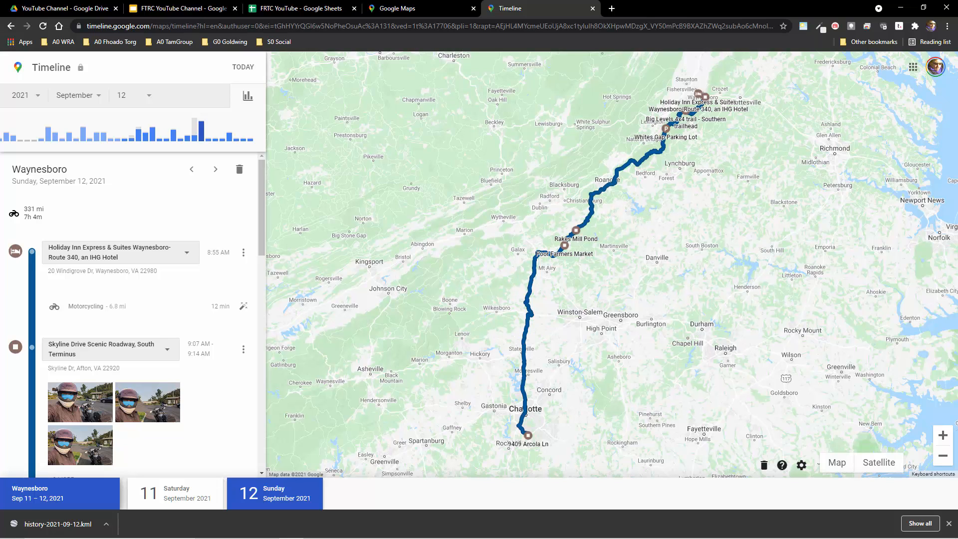
# Export the displayed Timeline day to a KML file.
pyautogui.click(801, 465)
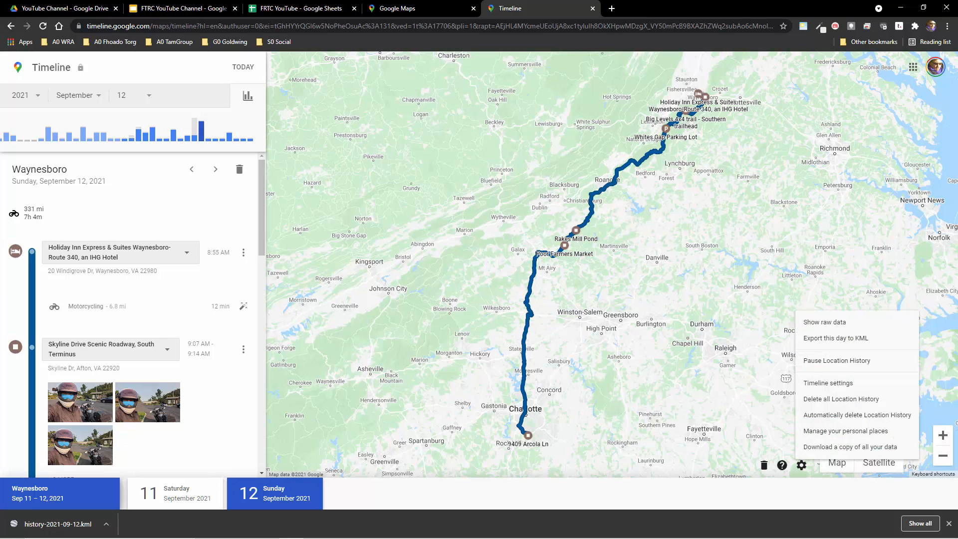
pyautogui.click(823, 335)
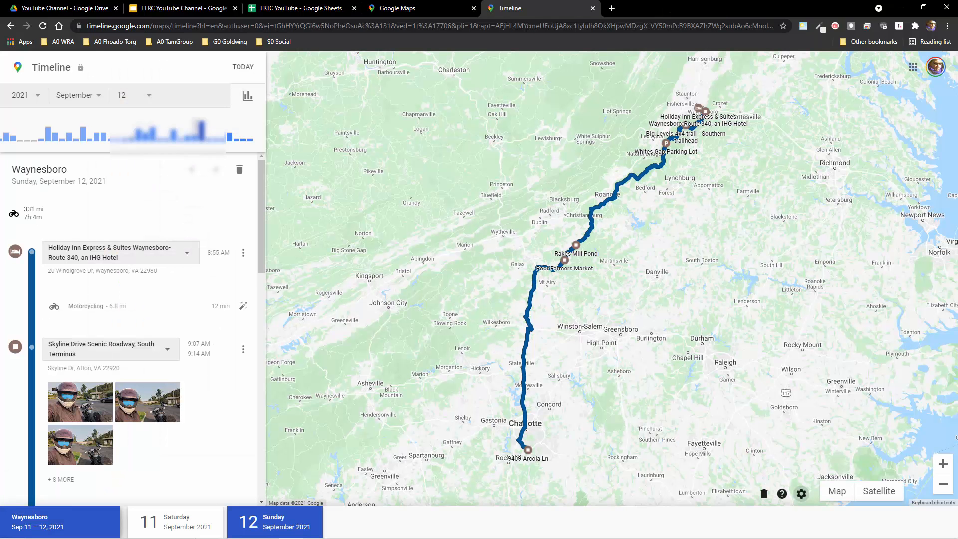
pyautogui.press('Return')
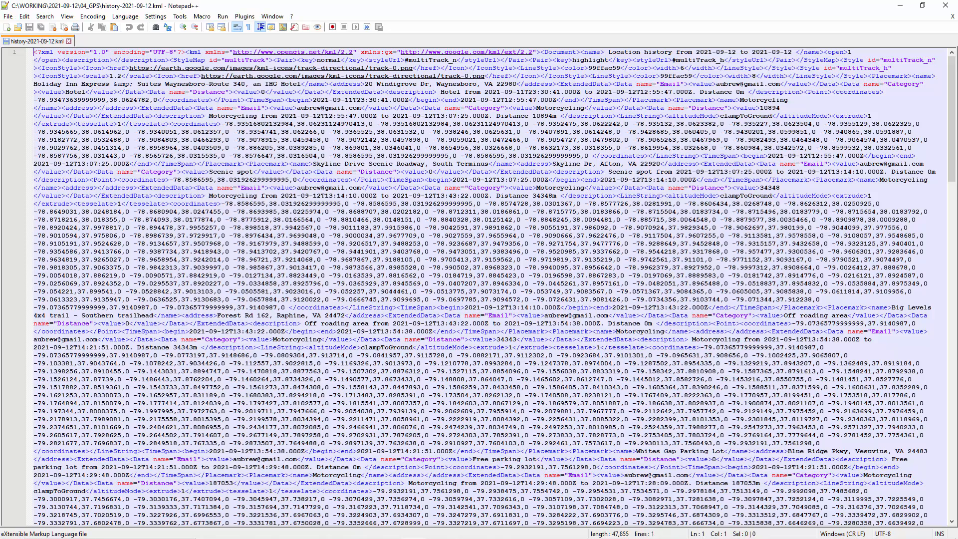
# Look through the available plugins in Notepad++ Plugins Admin for XML Tools and close it without installing anything.
pyautogui.click(664, 291)
pyautogui.click(245, 16)
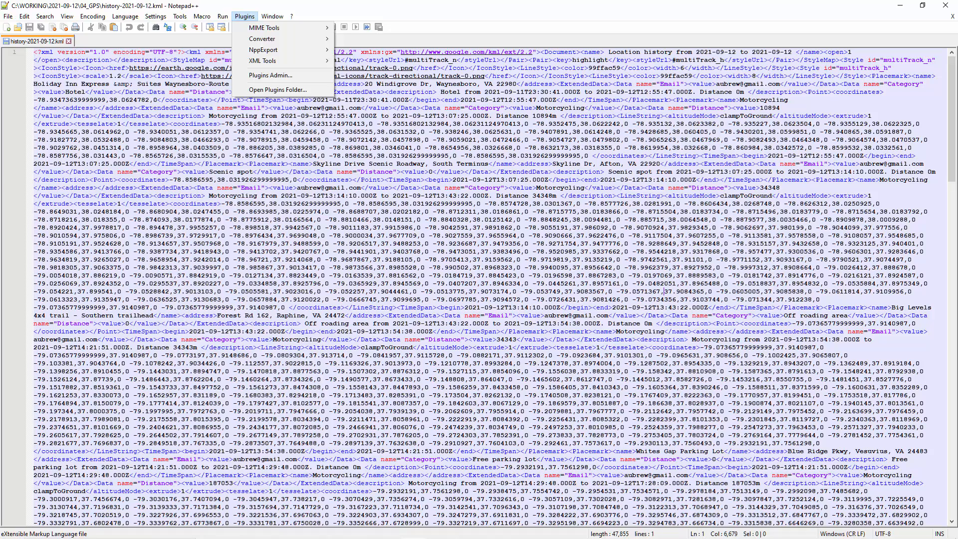
pyautogui.moveTo(270, 61)
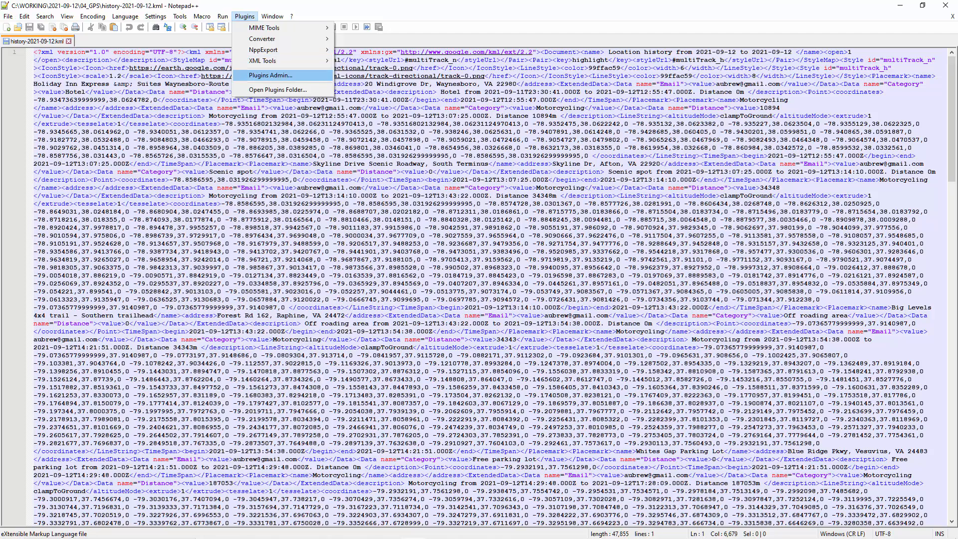
pyautogui.click(269, 75)
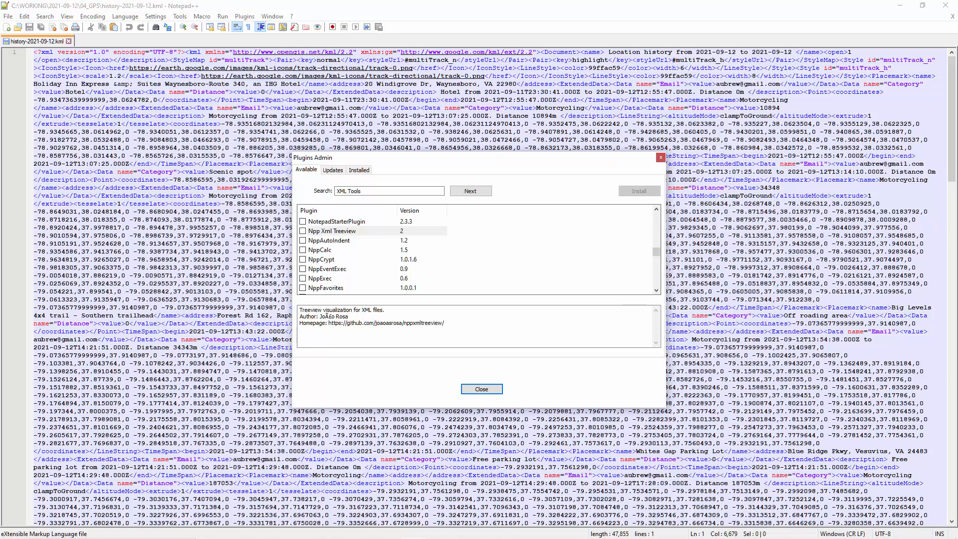
pyautogui.click(303, 221)
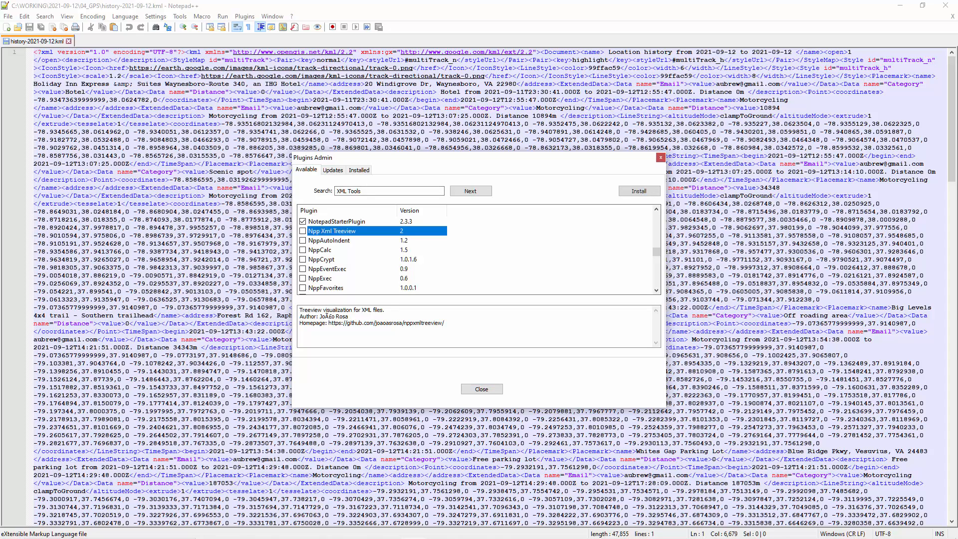
pyautogui.click(661, 157)
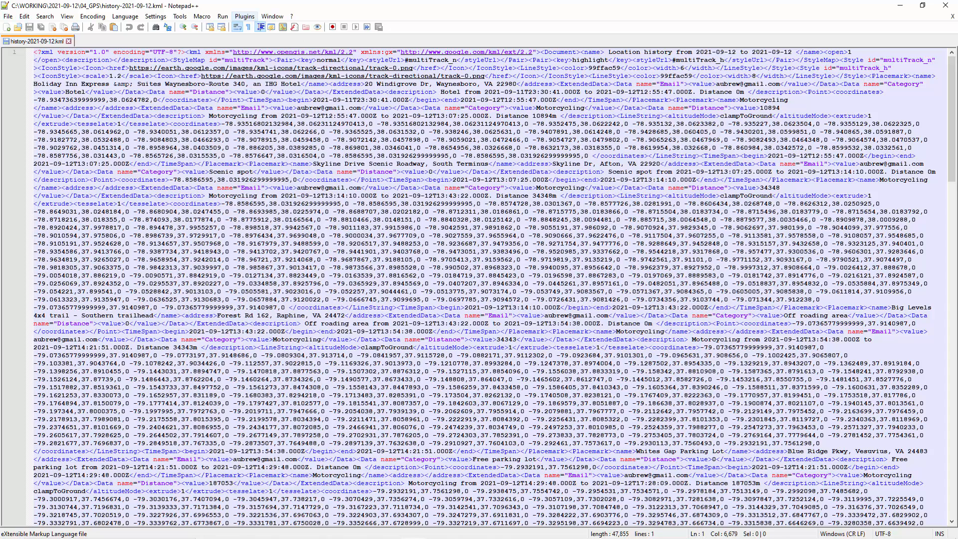
# Reformat the history-2021-09-12.kml text with the XML Tools Pretty print command.
pyautogui.click(244, 17)
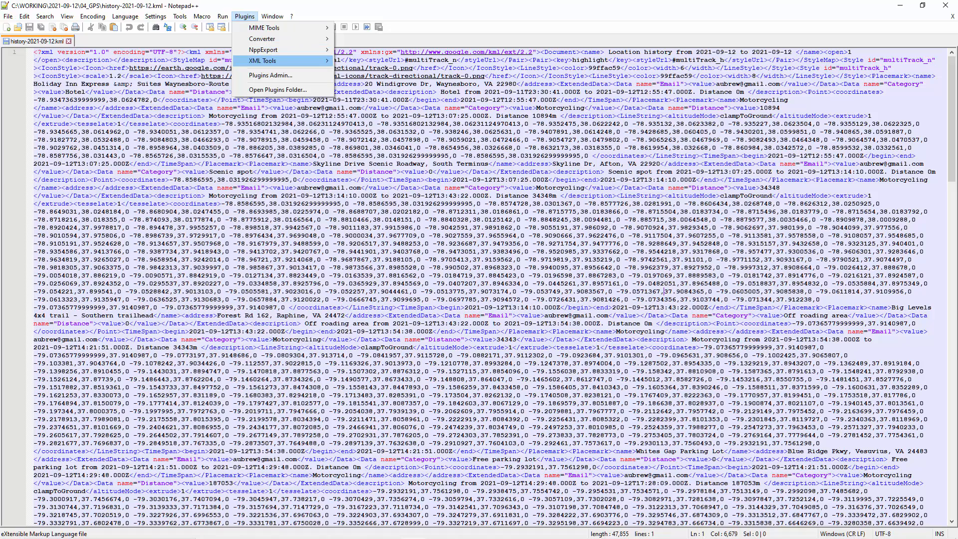
pyautogui.moveTo(272, 60)
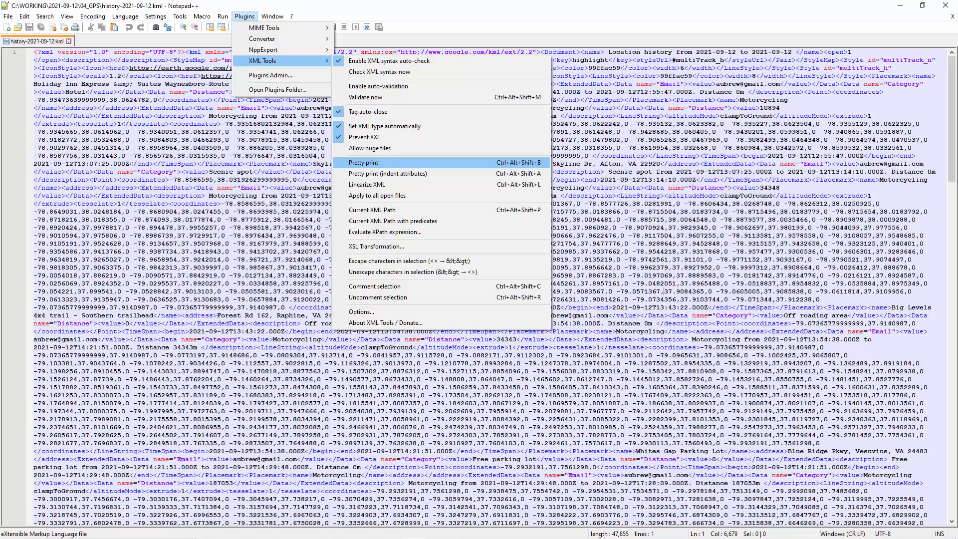
pyautogui.click(363, 162)
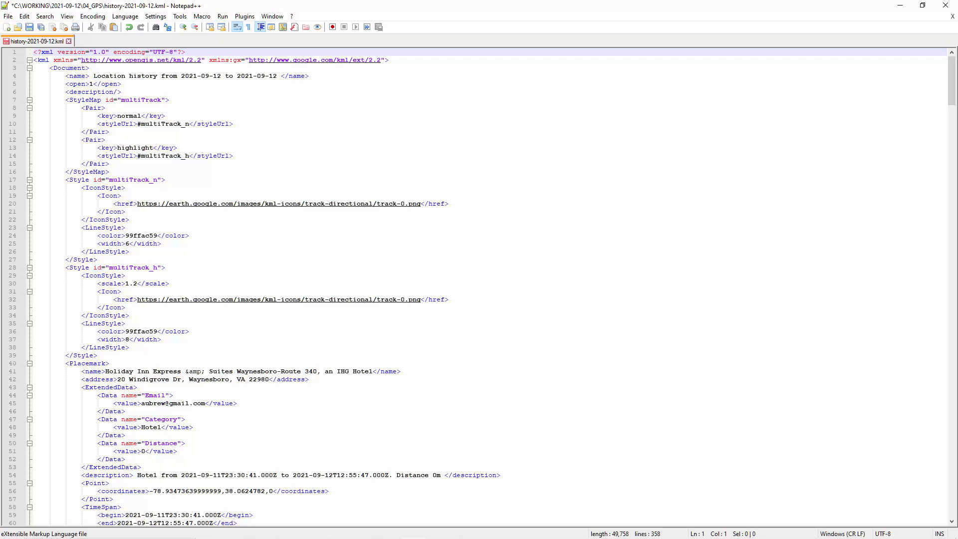
# Examine the coordinates block of the first Motorcycling placemark and compare it with the GPS_Tracks sheet's column layout in Google Sheets.
pyautogui.scroll(-1, 479, 287)
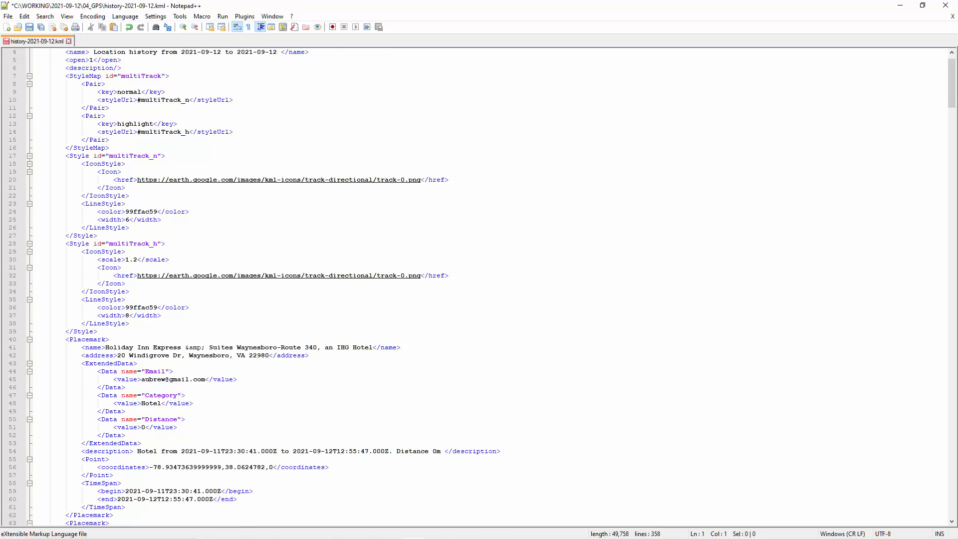
pyautogui.scroll(-20, 479, 287)
pyautogui.moveTo(952, 137); pyautogui.dragTo(951, 138)
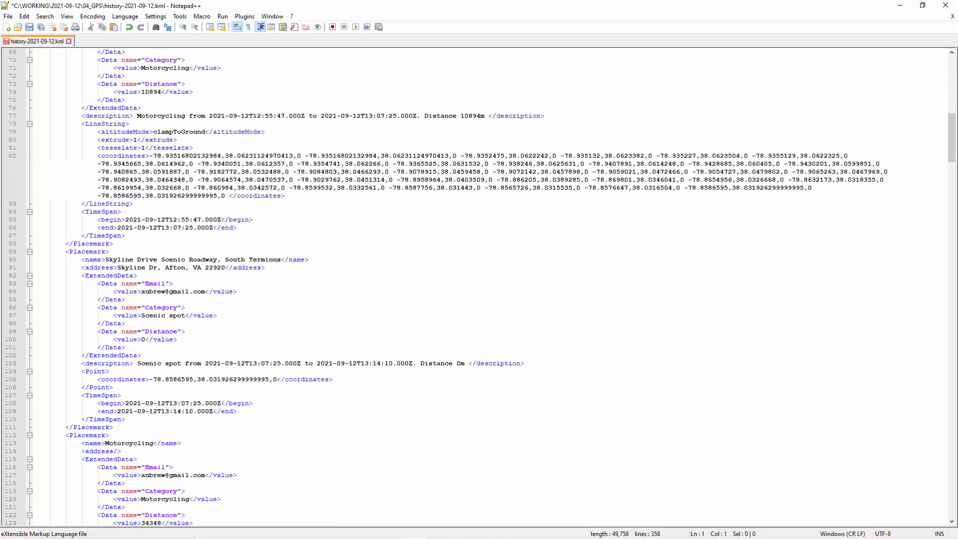
pyautogui.moveTo(285, 196); pyautogui.dragTo(97, 156)
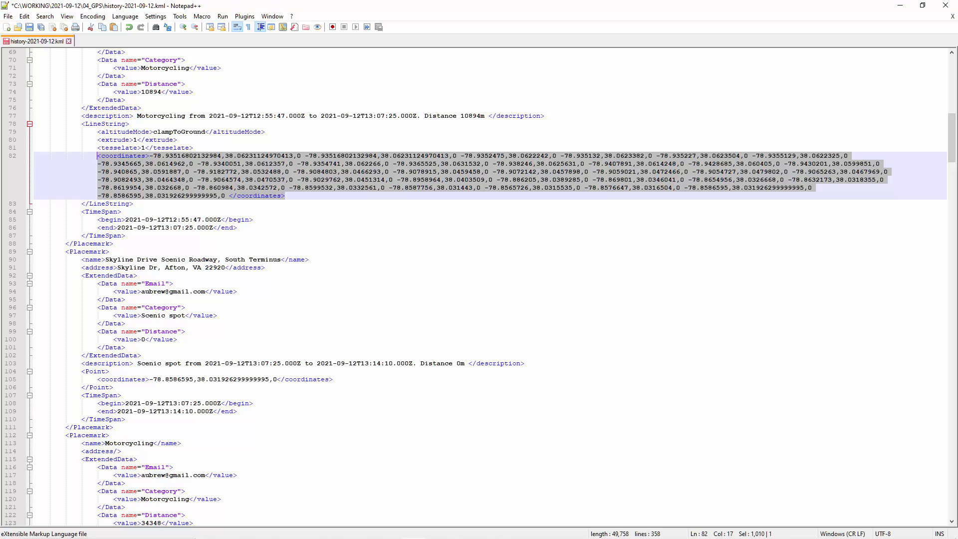
pyautogui.hotkey('alt', 'Tab')
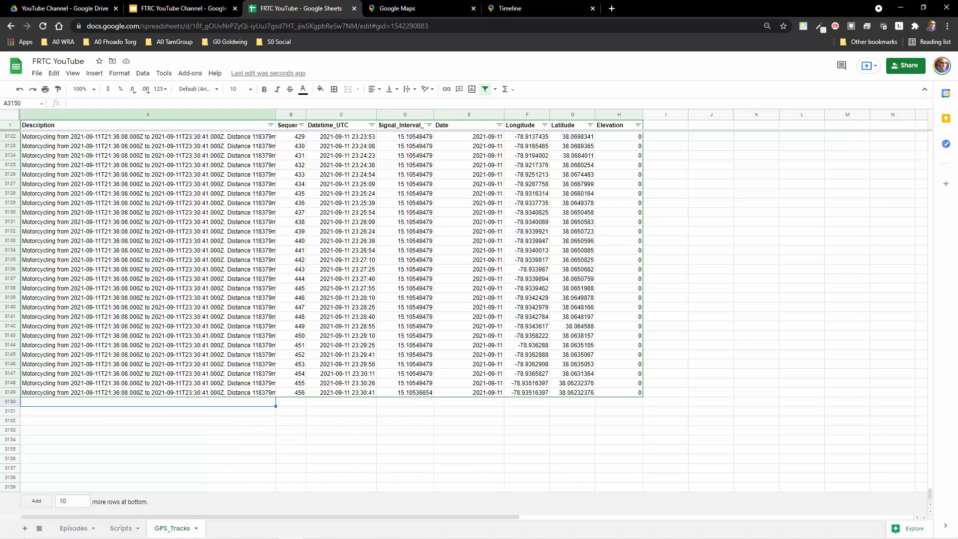
pyautogui.hotkey('alt', 'Tab')
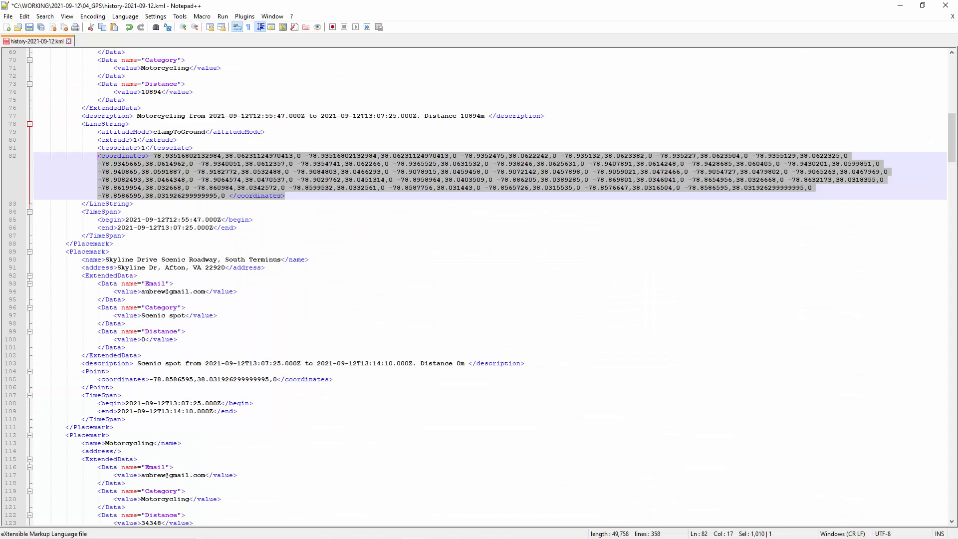
# Copy the first Motorcycling placemark's description text from the KML into cell A3150 of the GPS_Tracks sheet in Google Sheets.
pyautogui.moveTo(485, 116); pyautogui.dragTo(138, 116)
pyautogui.hotkey('ctrl', 'c')
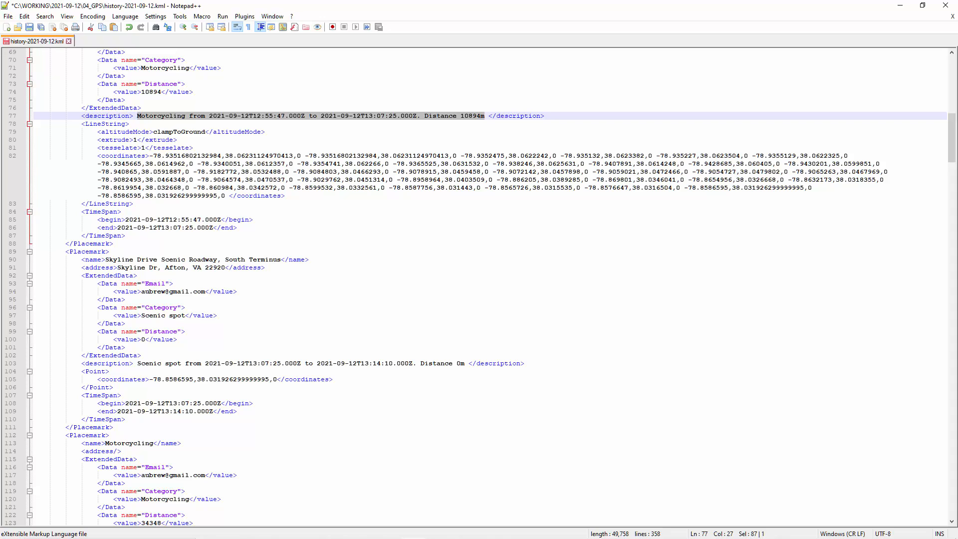
pyautogui.scroll(-13, 951, 149)
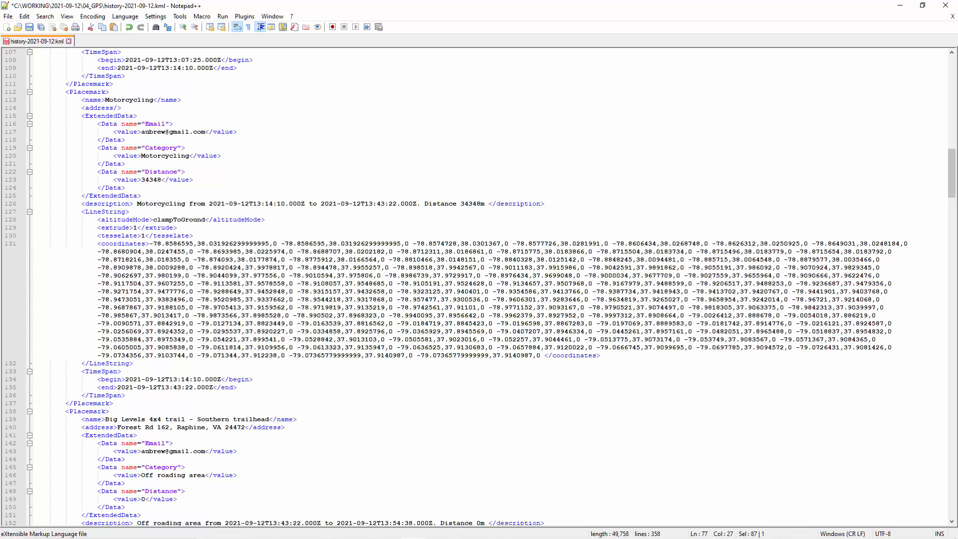
pyautogui.scroll(18, 951, 170)
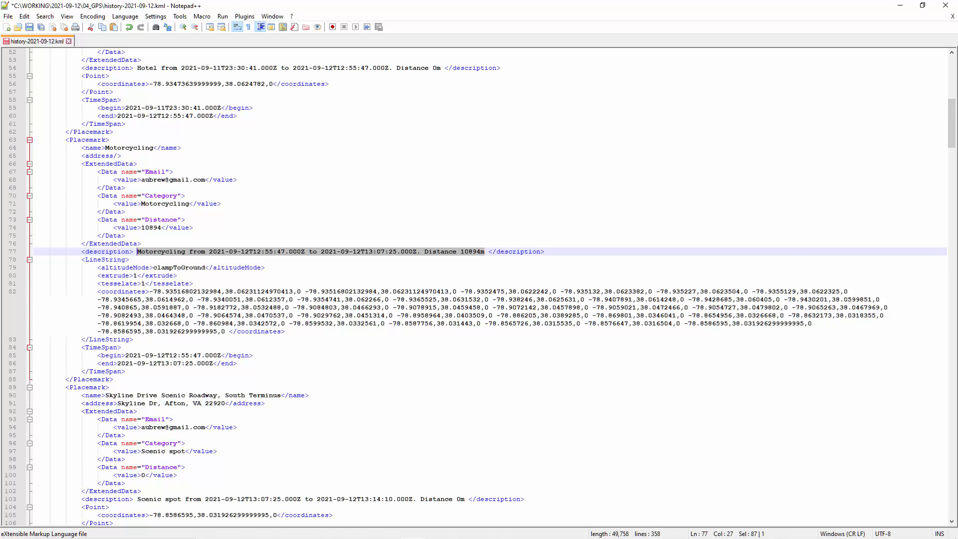
pyautogui.hotkey('alt', 'Tab')
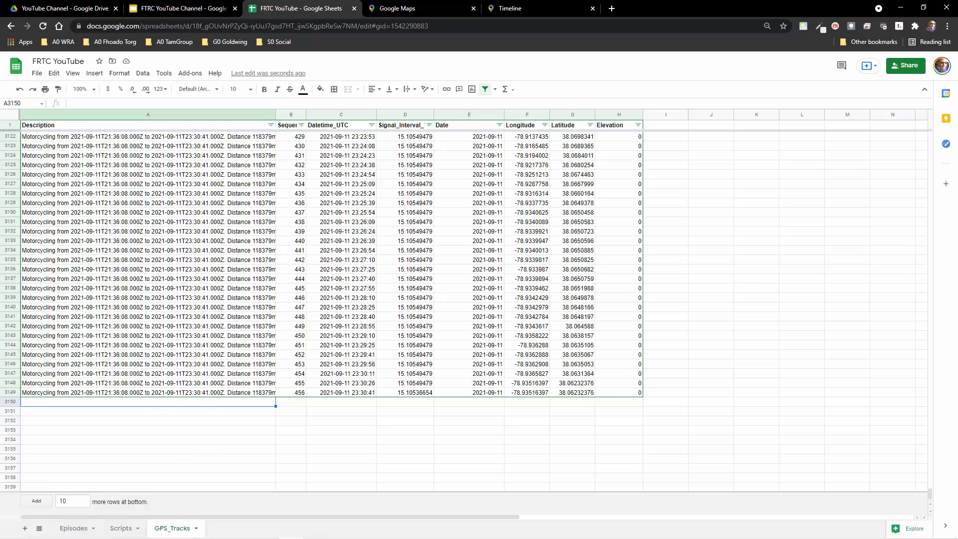
pyautogui.hotkey('ctrl', 'v')
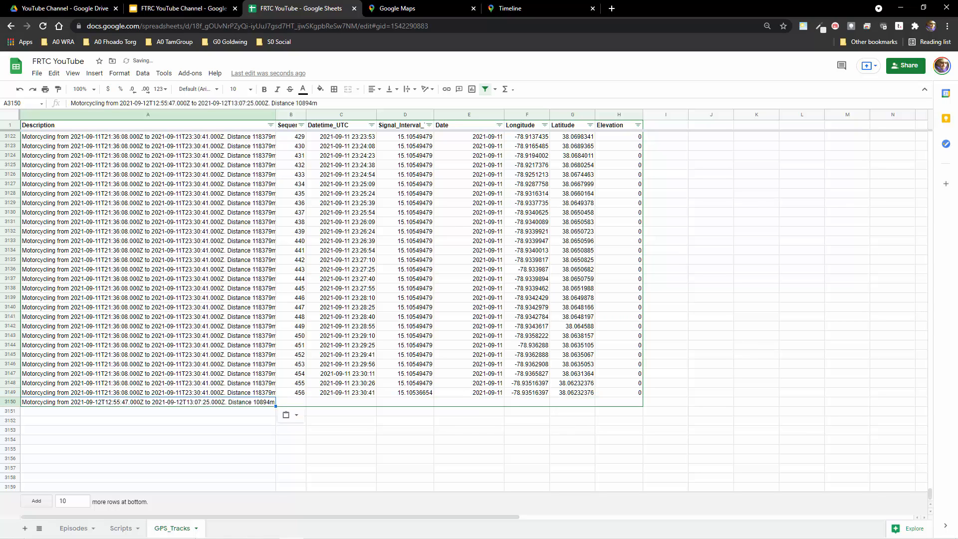
# Back in Notepad++, copy the first Motorcycling placemark's coordinate values, without their tags, into a new blank document.
pyautogui.hotkey('alt', 'Tab')
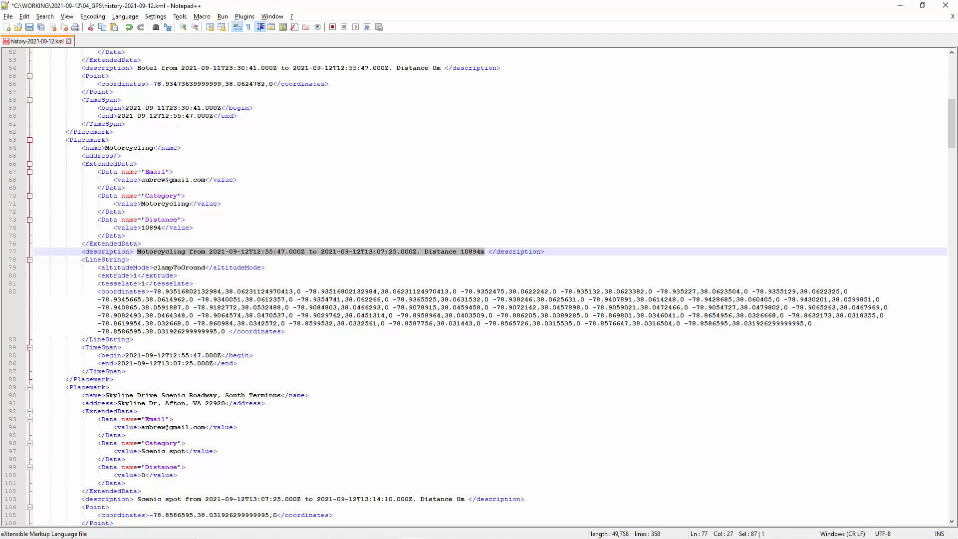
pyautogui.moveTo(150, 291); pyautogui.dragTo(225, 331)
pyautogui.hotkey('ctrl', 'c')
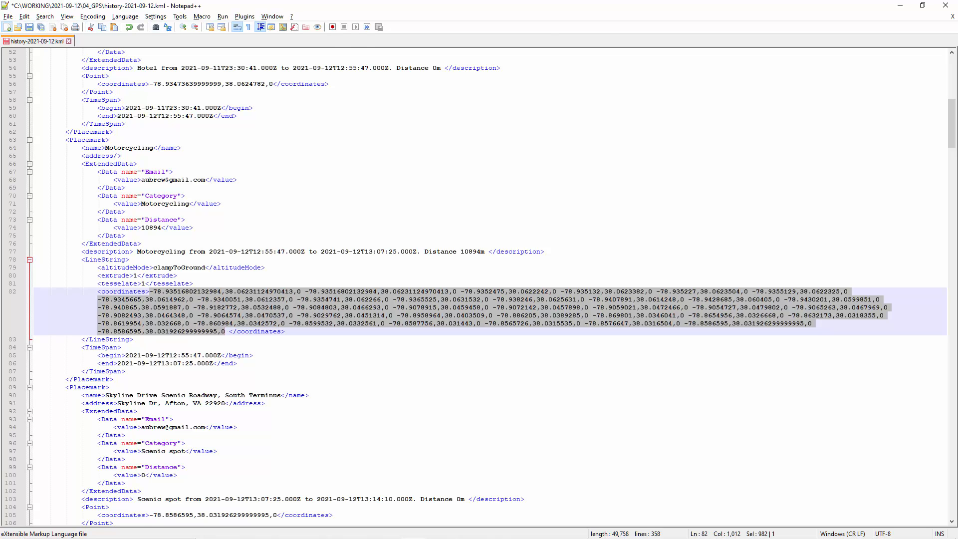
pyautogui.click(7, 27)
pyautogui.hotkey('ctrl', 'v')
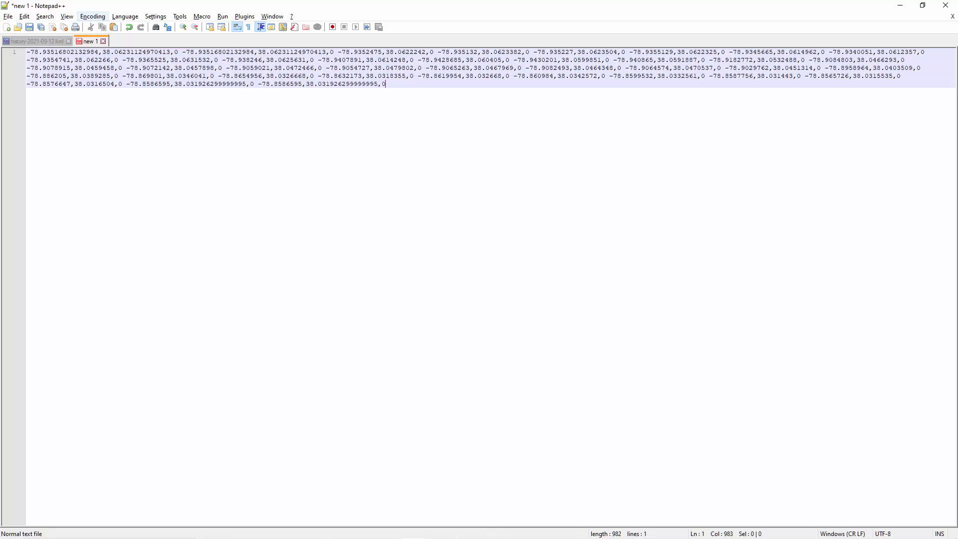
# Replace every space in the coordinate list with a line break (\n) using extended search mode, and copy all the resulting lines.
pyautogui.click(45, 16)
pyautogui.click(61, 116)
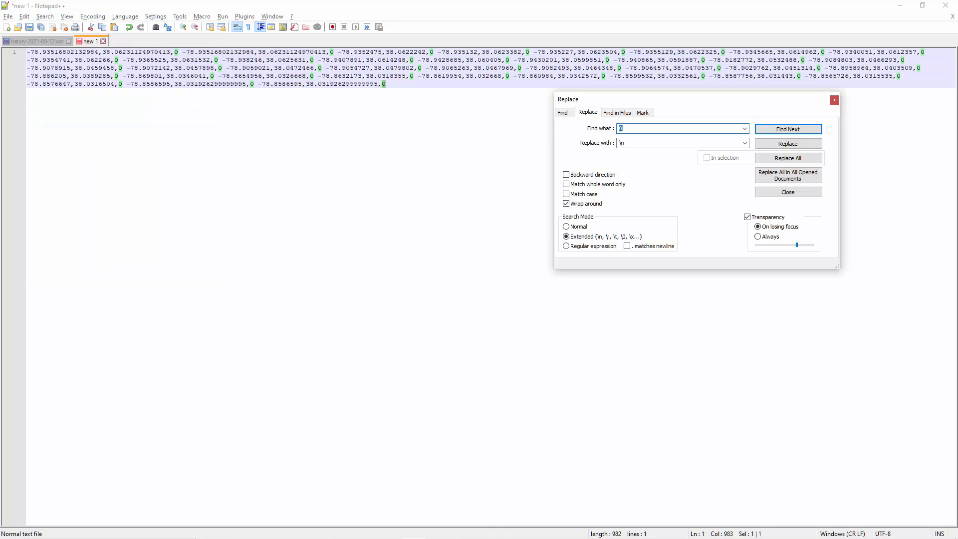
pyautogui.press('BackSpace')
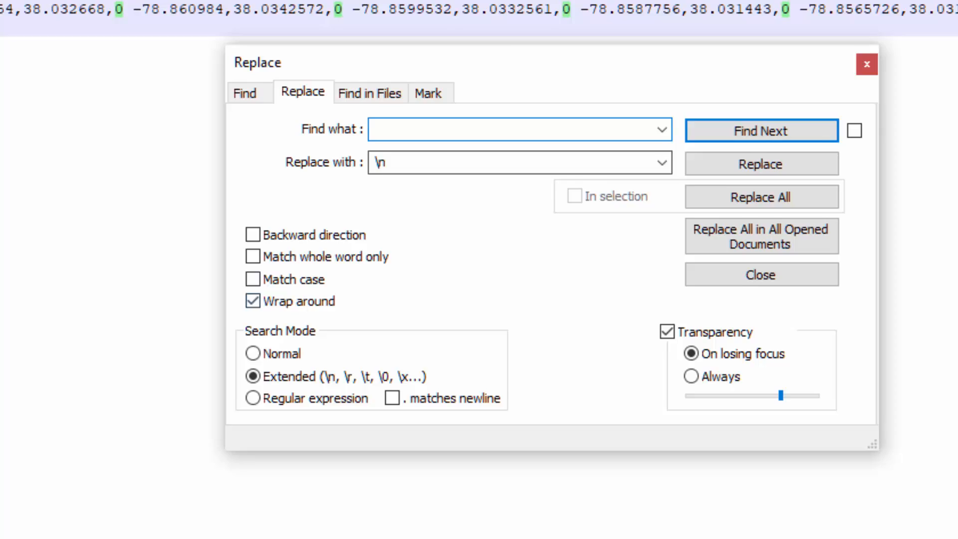
pyautogui.press('Tab')
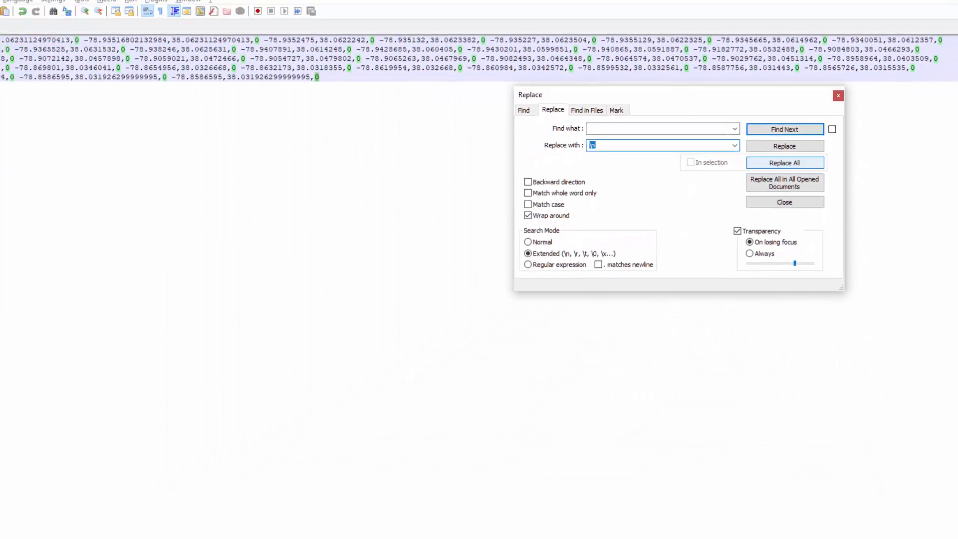
pyautogui.click(766, 190)
pyautogui.hotkey('ctrl', 'a')
pyautogui.hotkey('ctrl', 'c')
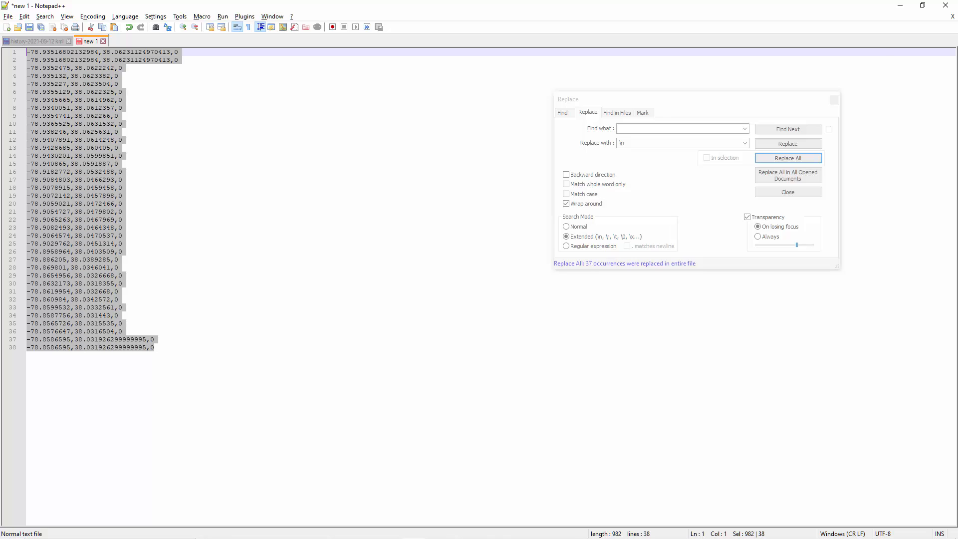
# Switch to Google Sheets, paste the coordinate lines at F3150 of GPS_Tracks, and split the text into the longitude, latitude and elevation columns.
pyautogui.hotkey('alt', 'Tab')
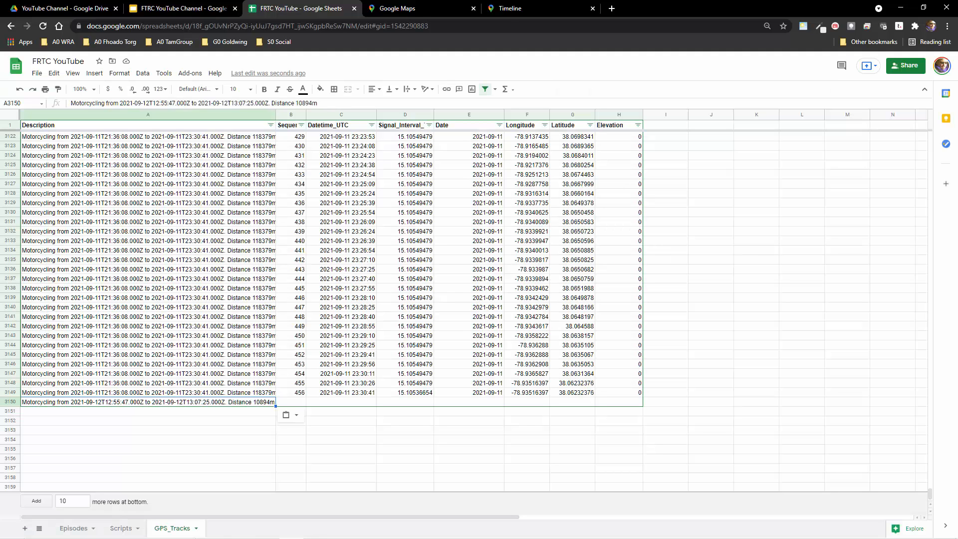
pyautogui.click(527, 402)
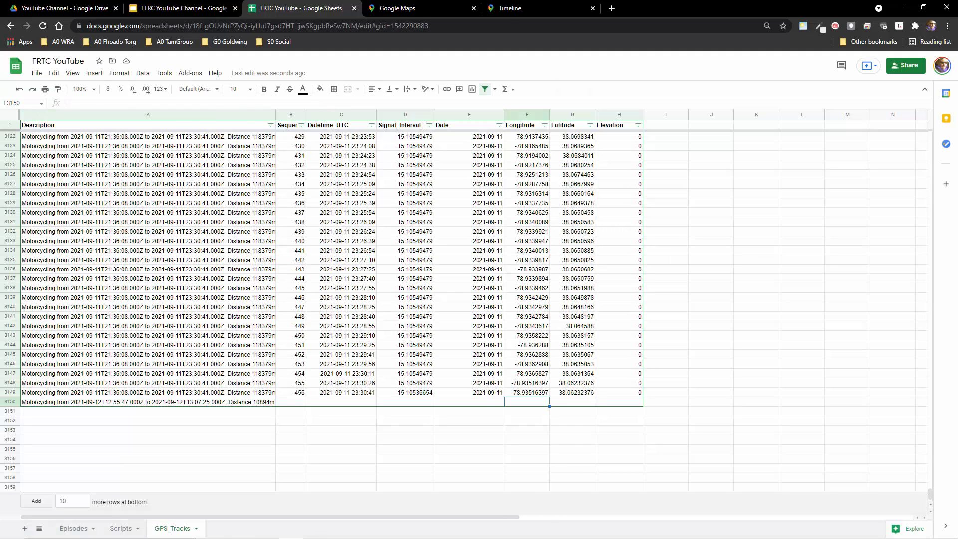
pyautogui.hotkey('ctrl', 'v')
pyautogui.click(143, 73)
pyautogui.click(169, 322)
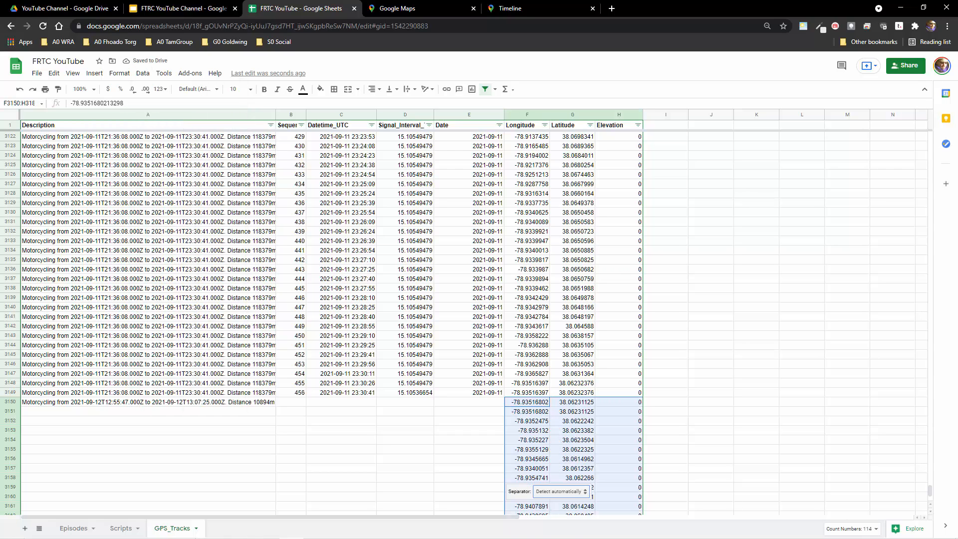
# Start the sequence numbering with 1 in B3150 and the formula =B3150+1 in B3151.
pyautogui.scroll(-1, 474, 319)
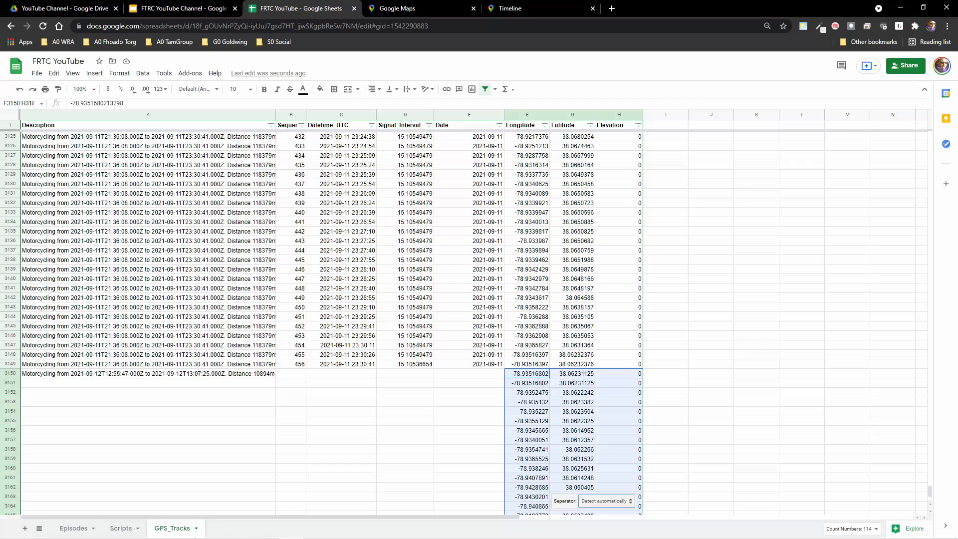
pyautogui.click(291, 373)
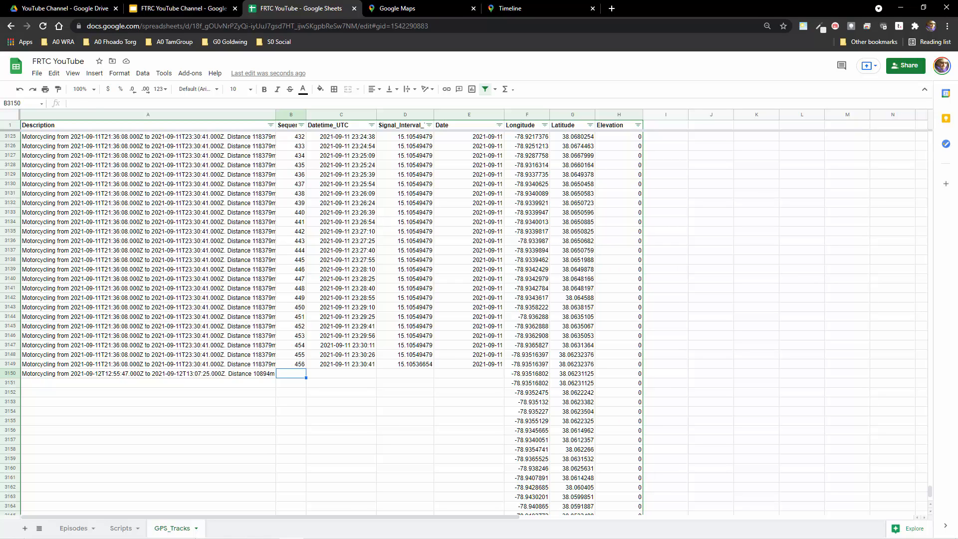
pyautogui.write('1')
pyautogui.press('Return')
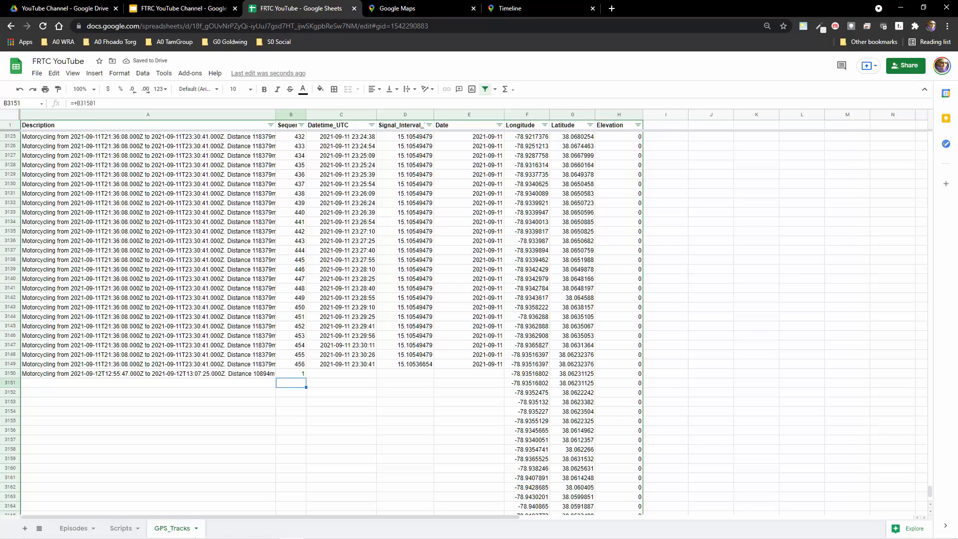
pyautogui.write('=B3150')
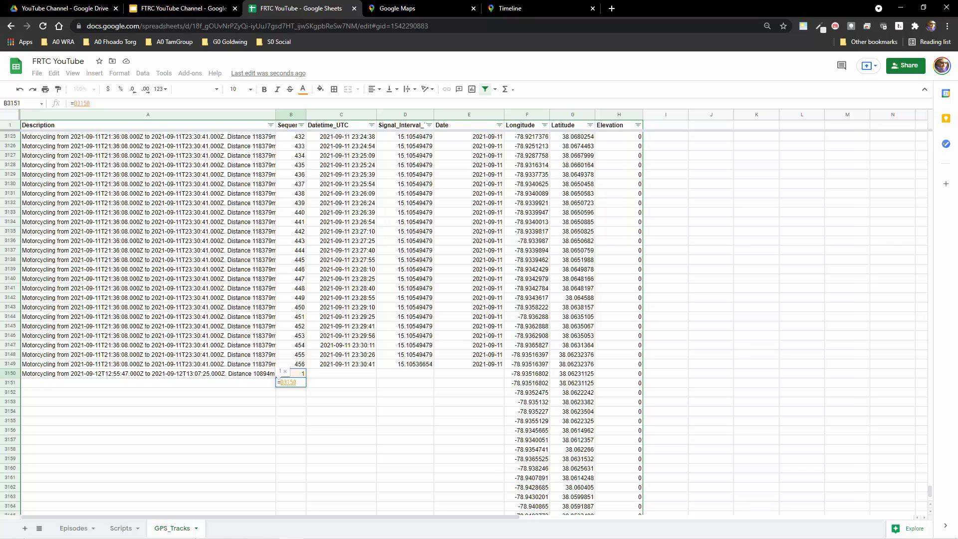
pyautogui.write('+1')
pyautogui.press('Return')
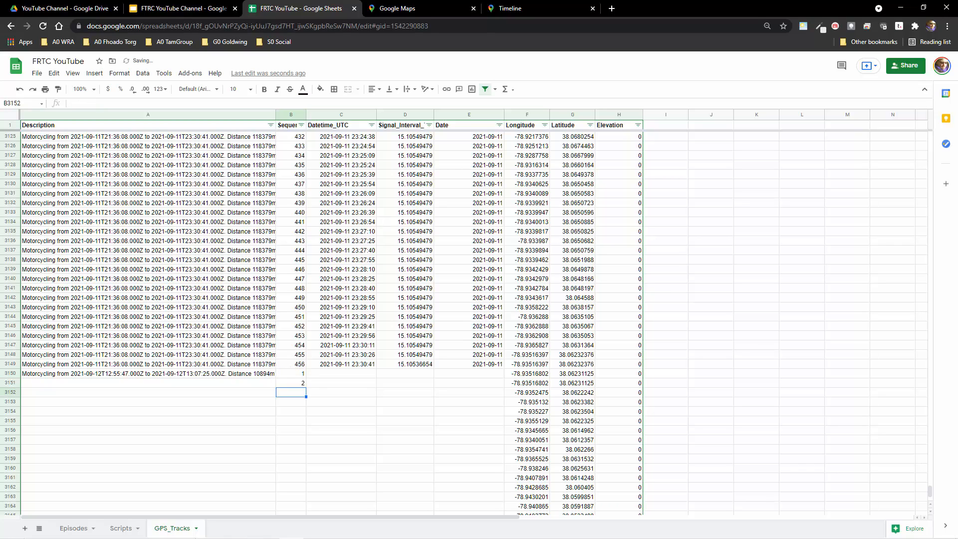
# Copy the ride description from A3150 into A3151.
pyautogui.press('Up')
pyautogui.press('Up')
pyautogui.press('Left')
pyautogui.hotkey('ctrl', 'c')
pyautogui.press('Down')
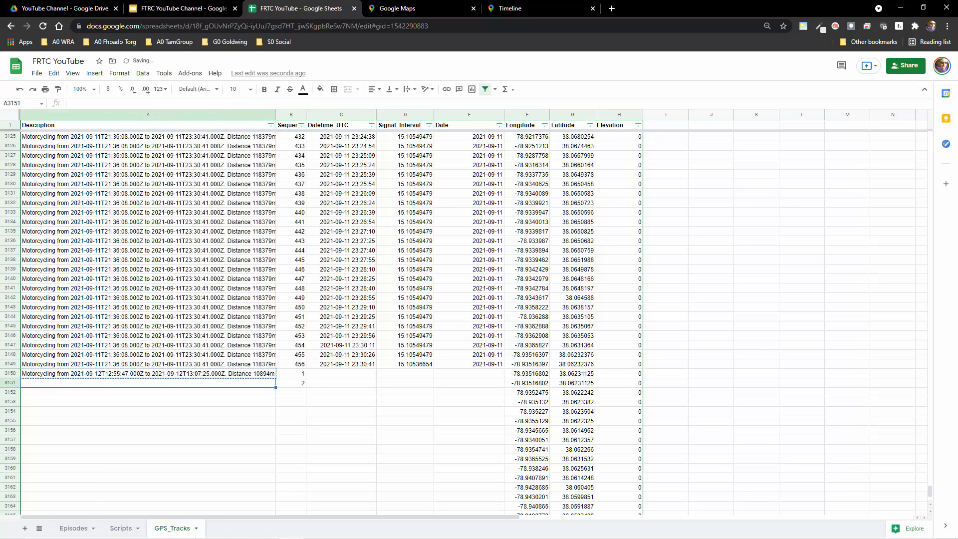
pyautogui.hotkey('ctrl', 'v')
# Fill the description and sequence formula of A3151:B3151 down through row 3187.
pyautogui.hotkey('shift', 'Right')
pyautogui.hotkey('ctrl', 'c')
pyautogui.press('Down')
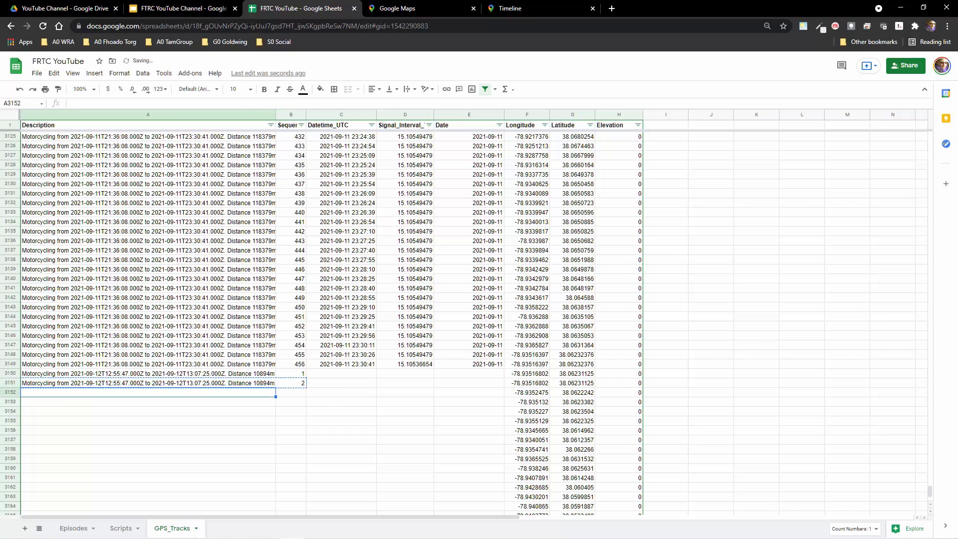
pyautogui.hotkey('ctrl', 'shift', 'Down')
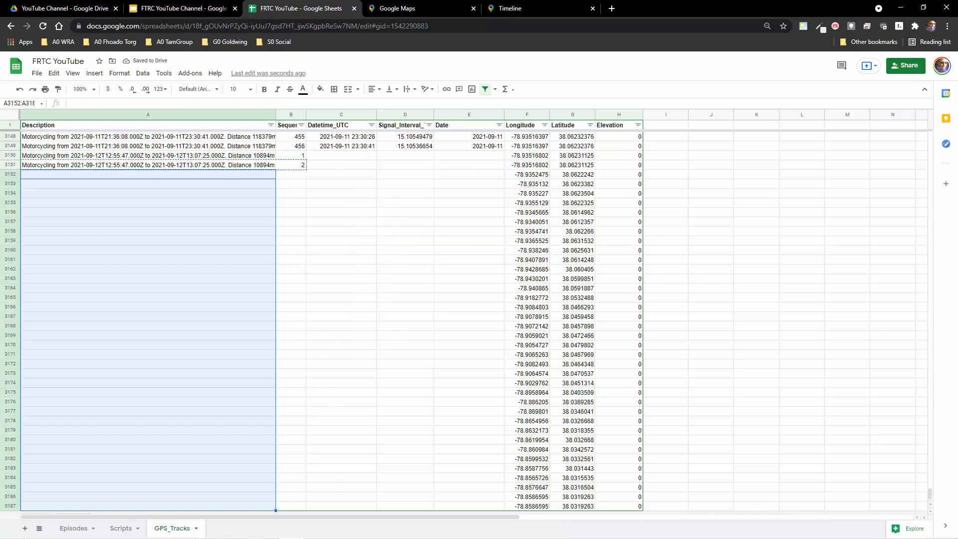
pyautogui.hotkey('ctrl', 'v')
pyautogui.press('Up')
pyautogui.press('Up')
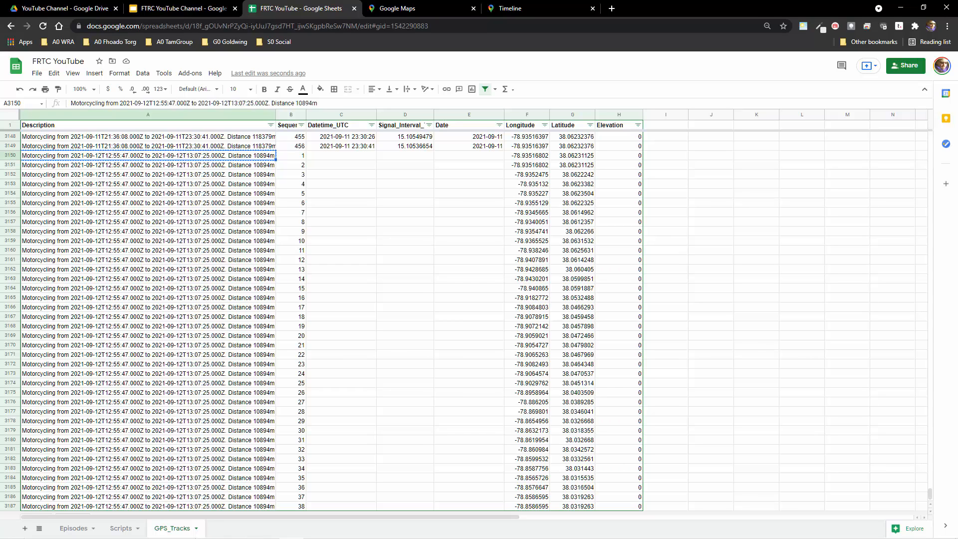
pyautogui.press('Right')
pyautogui.press('Right')
pyautogui.press('Return')
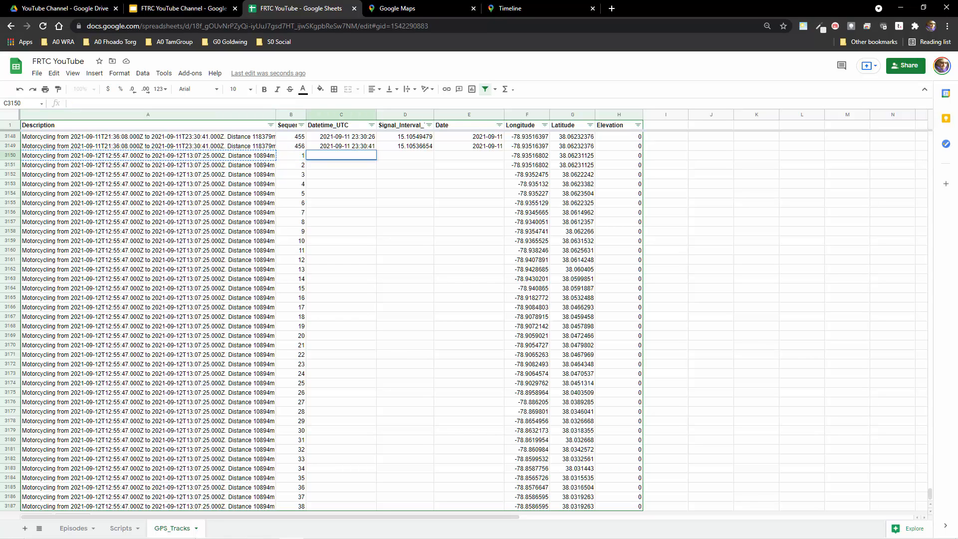
pyautogui.hotkey('ctrl', 'v')
pyautogui.press('BackSpace')
pyautogui.press('BackSpace')
pyautogui.press('BackSpace')
pyautogui.press('BackSpace')
pyautogui.press('BackSpace')
pyautogui.press('BackSpace')
pyautogui.press('BackSpace')
pyautogui.press('BackSpace')
pyautogui.press('BackSpace')
pyautogui.press('BackSpace')
pyautogui.press('BackSpace')
pyautogui.press('BackSpace')
pyautogui.press('BackSpace')
pyautogui.press('BackSpace')
pyautogui.press('BackSpace')
pyautogui.press('BackSpace')
pyautogui.press('BackSpace')
pyautogui.press('BackSpace')
pyautogui.press('BackSpace')
pyautogui.press('BackSpace')
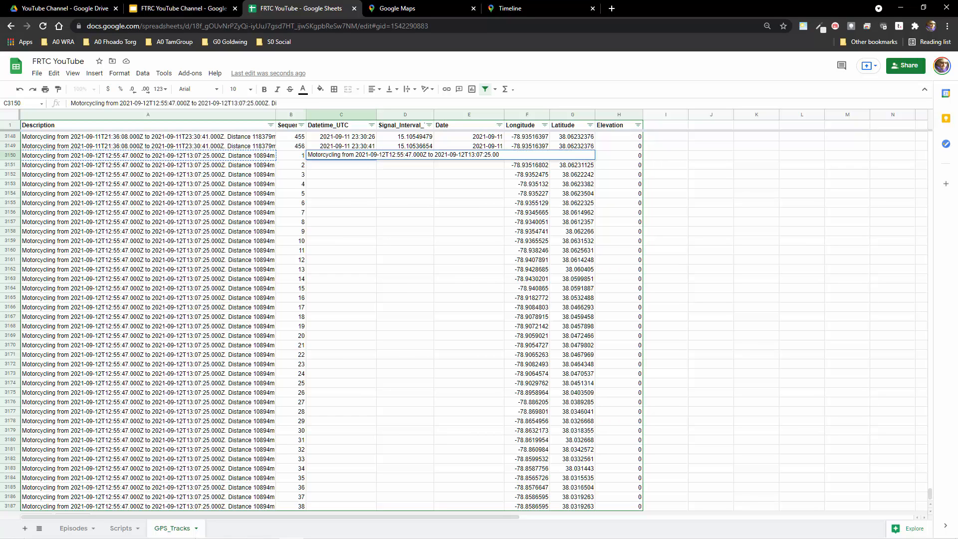
pyautogui.press('BackSpace')
pyautogui.press('BackSpace')
pyautogui.press('BackSpace')
pyautogui.press('BackSpace')
pyautogui.press('BackSpace')
pyautogui.press('BackSpace')
pyautogui.press('BackSpace')
pyautogui.press('BackSpace')
pyautogui.press('BackSpace')
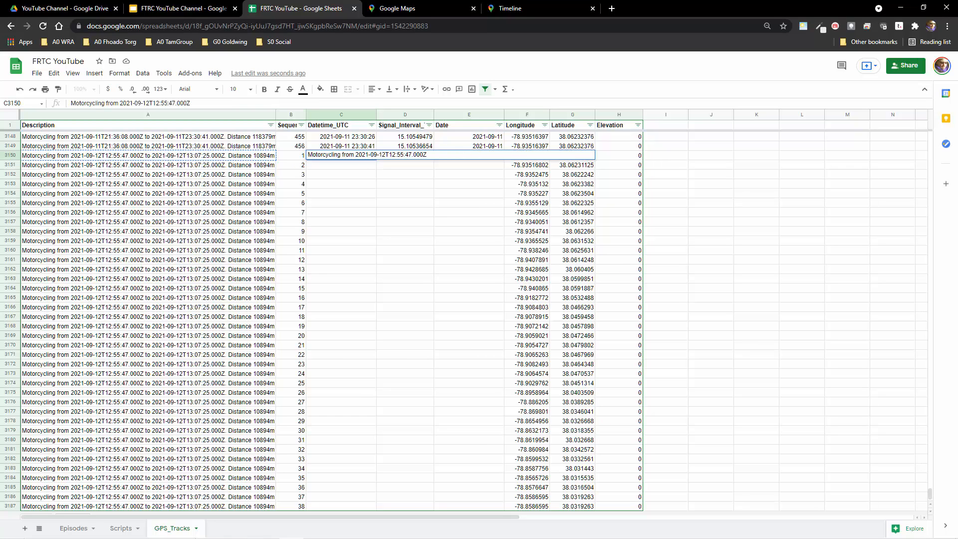
pyautogui.hotkey('shift', 'Left')
pyautogui.hotkey('shift', 'Left')
pyautogui.hotkey('shift', 'Left')
pyautogui.hotkey('shift', 'Left')
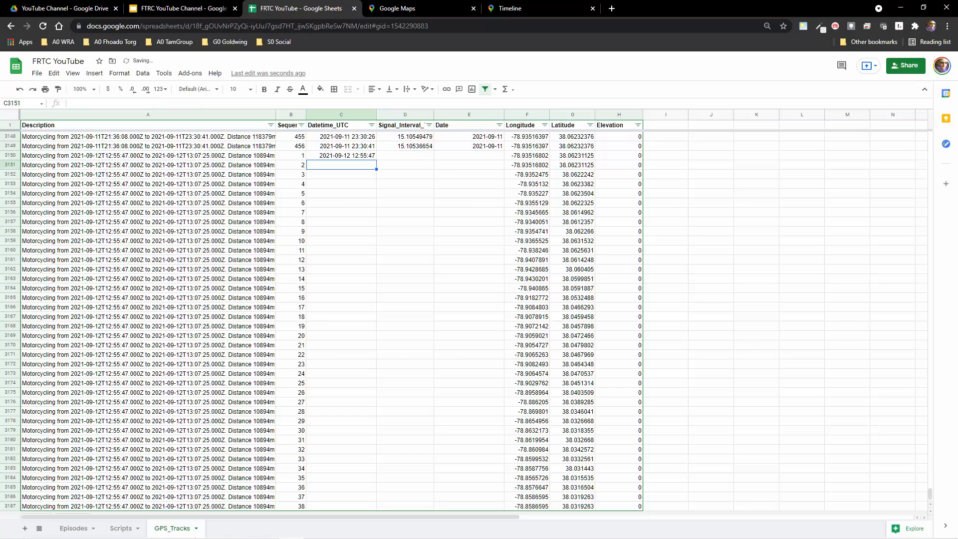
pyautogui.press('Up')
pyautogui.hotkey('ctrl', 'Down')
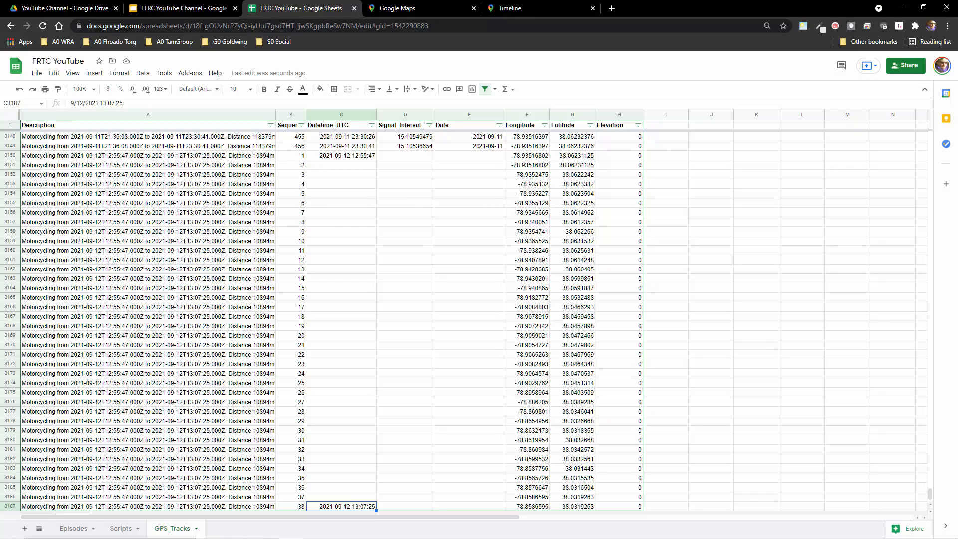
# Build the time interpolation formula =(C3187-C3150)/(B3187-1)+C3150 in cell C3151.
pyautogui.hotkey('ctrl', 'Up')
pyautogui.press('Down')
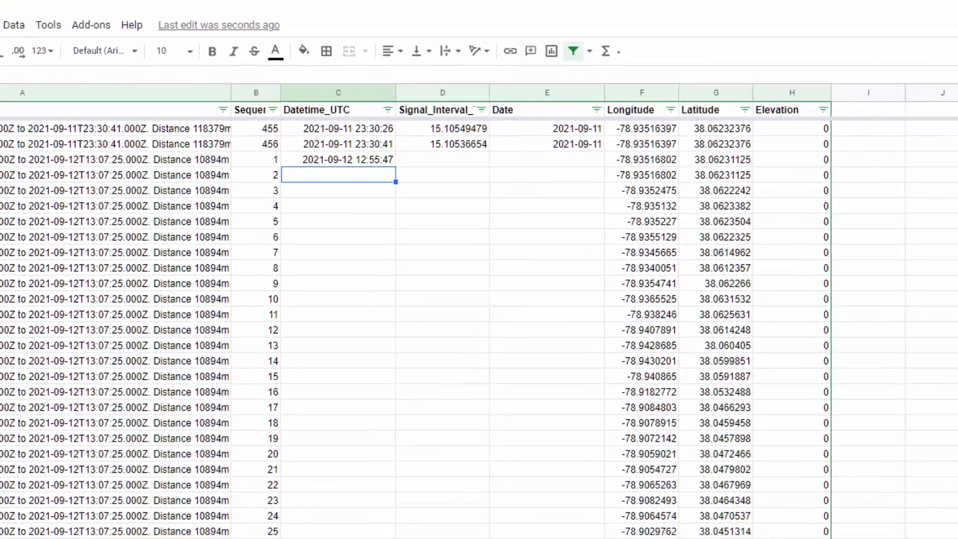
pyautogui.write('=(')
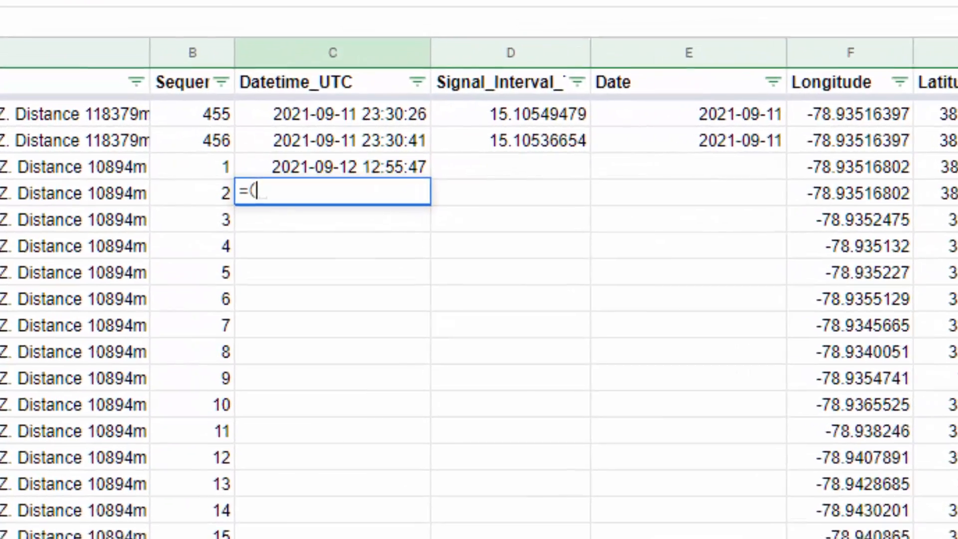
pyautogui.press('Down')
pyautogui.press('Down')
pyautogui.press('Down')
pyautogui.press('Down')
pyautogui.press('Down')
pyautogui.press('Down')
pyautogui.press('Down')
pyautogui.press('Down')
pyautogui.press('Down')
pyautogui.press('Down')
pyautogui.press('Down')
pyautogui.press('Down')
pyautogui.press('Down')
pyautogui.press('Down')
pyautogui.press('Down')
pyautogui.press('Down')
pyautogui.press('Down')
pyautogui.press('Down')
pyautogui.press('Down')
pyautogui.press('Down')
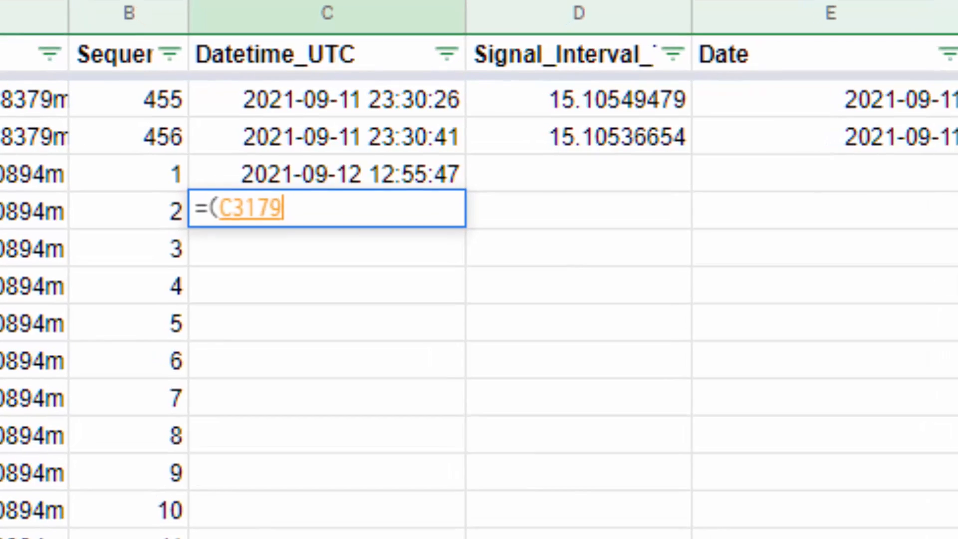
pyautogui.write('-')
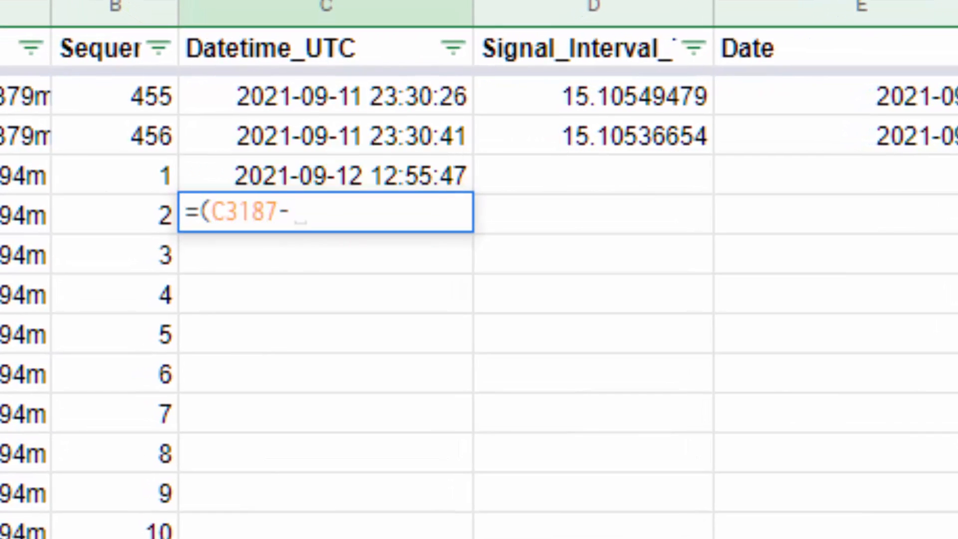
pyautogui.press('Up')
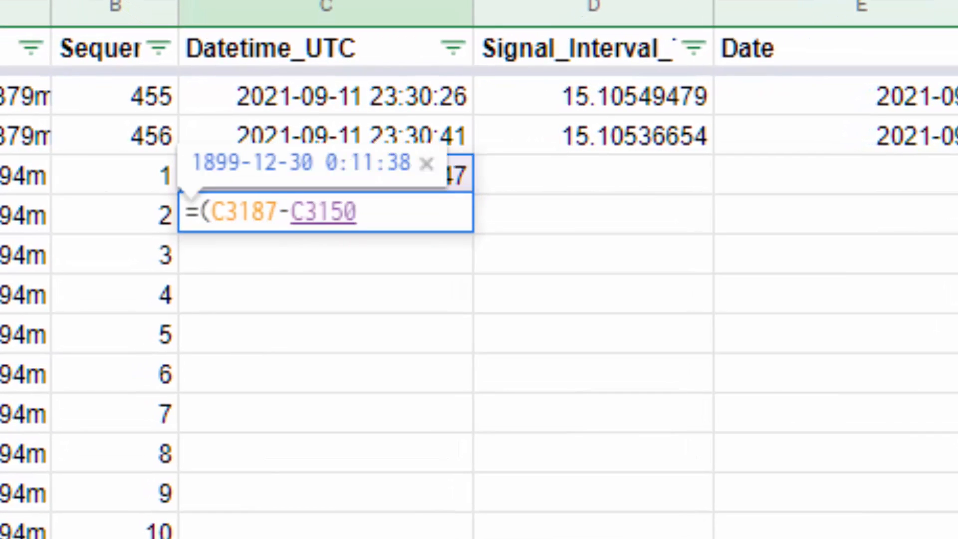
pyautogui.write(')/')
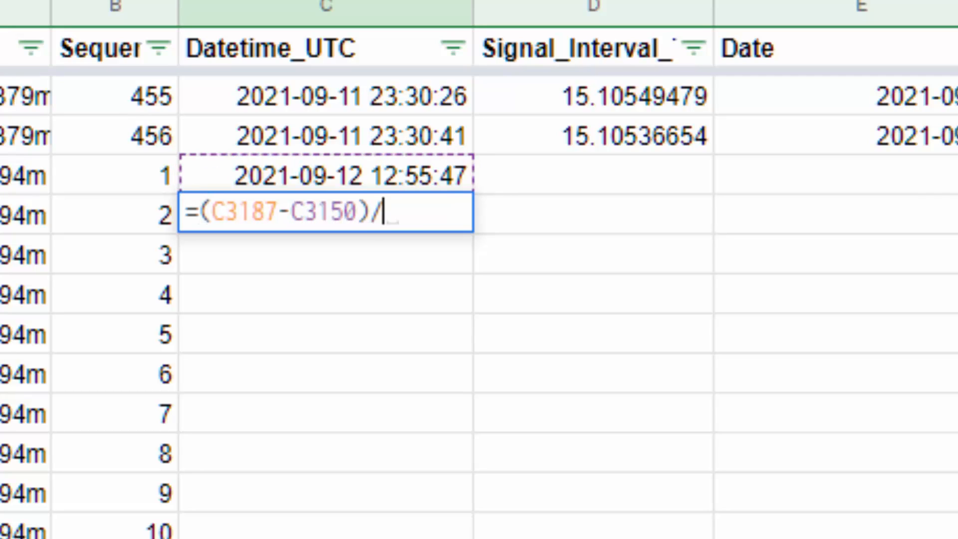
pyautogui.write('(')
pyautogui.press('Down')
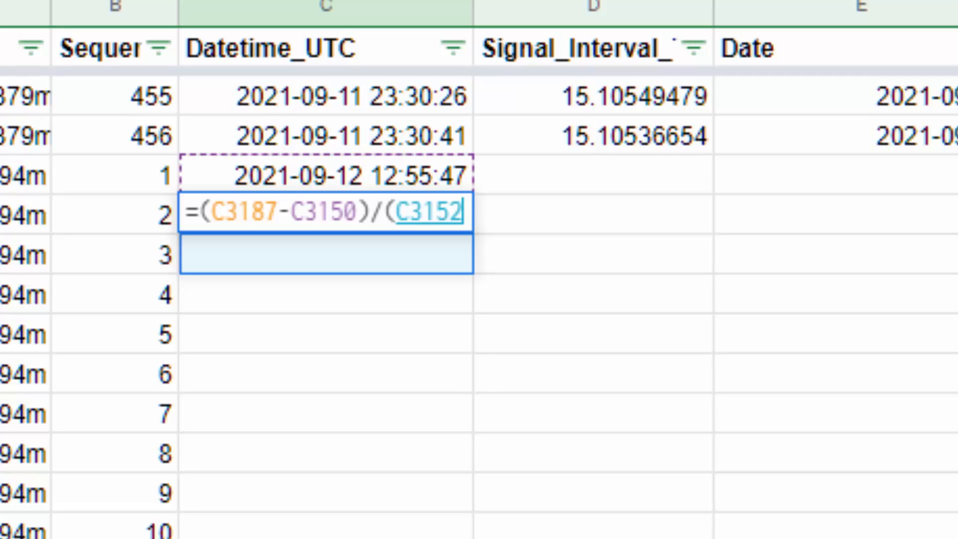
pyautogui.press('Down')
pyautogui.press('Down')
pyautogui.press('Down')
pyautogui.press('Down')
pyautogui.press('Down')
pyautogui.press('Down')
pyautogui.press('Down')
pyautogui.press('Down')
pyautogui.press('Down')
pyautogui.press('Down')
pyautogui.press('Down')
pyautogui.press('Down')
pyautogui.press('Down')
pyautogui.press('Down')
pyautogui.press('Down')
pyautogui.press('Down')
pyautogui.press('Down')
pyautogui.press('Down')
pyautogui.press('Down')
pyautogui.press('Down')
pyautogui.press('Left')
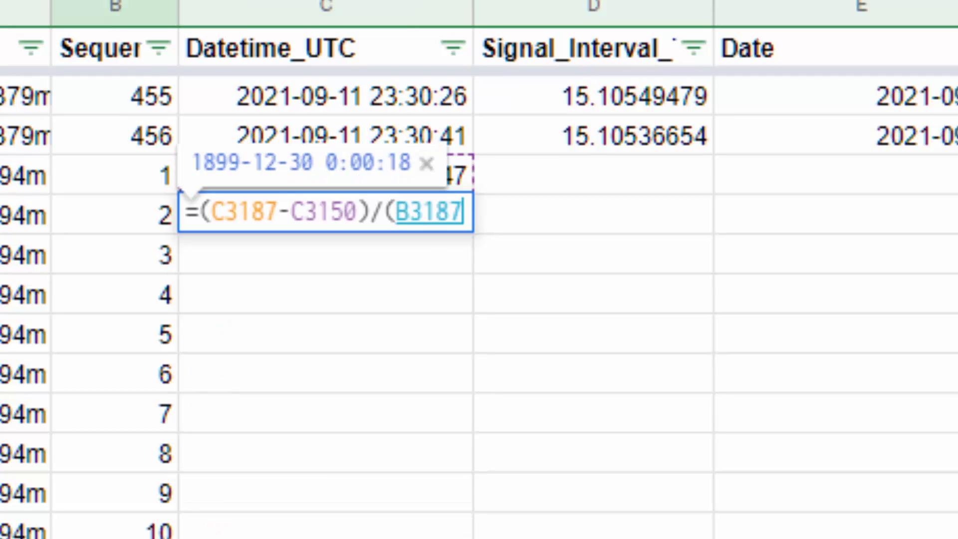
pyautogui.write('-')
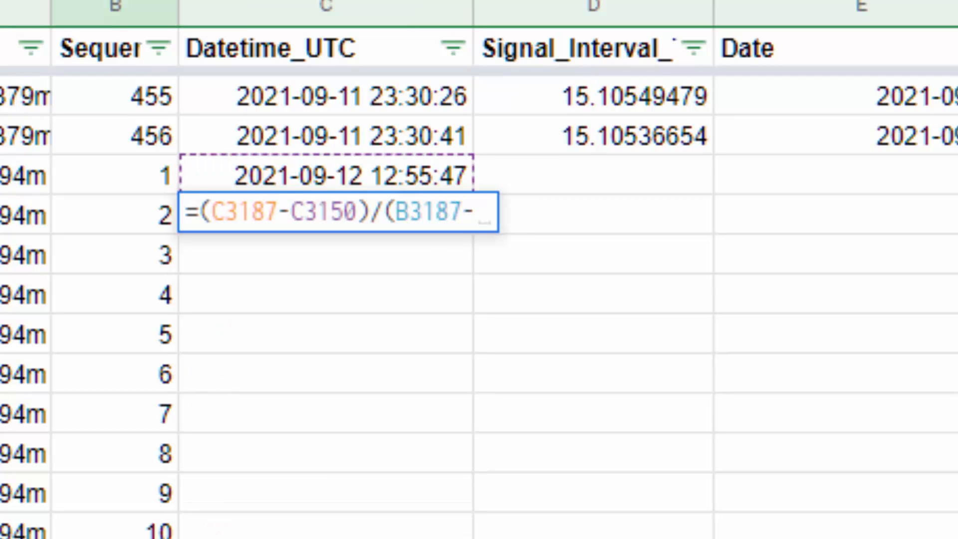
pyautogui.write('1)')
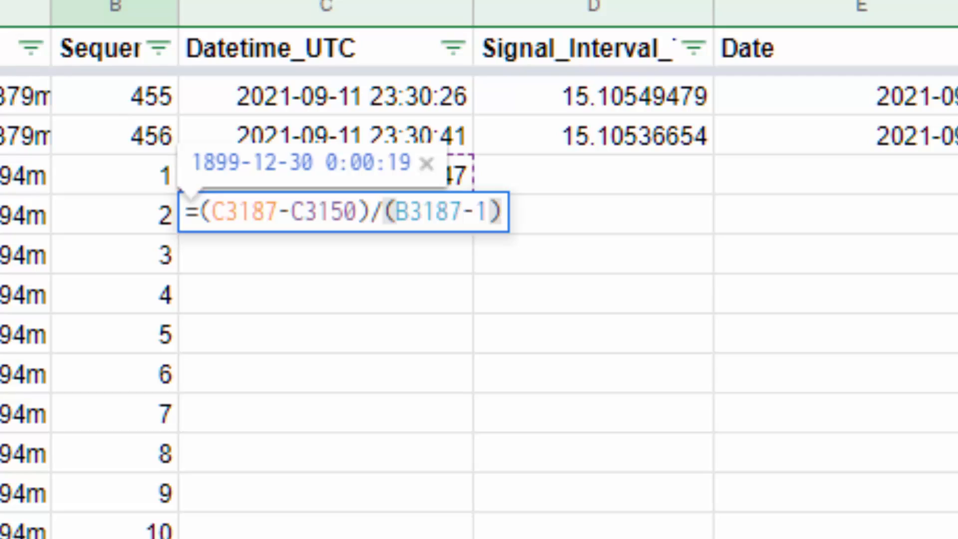
pyautogui.write('+')
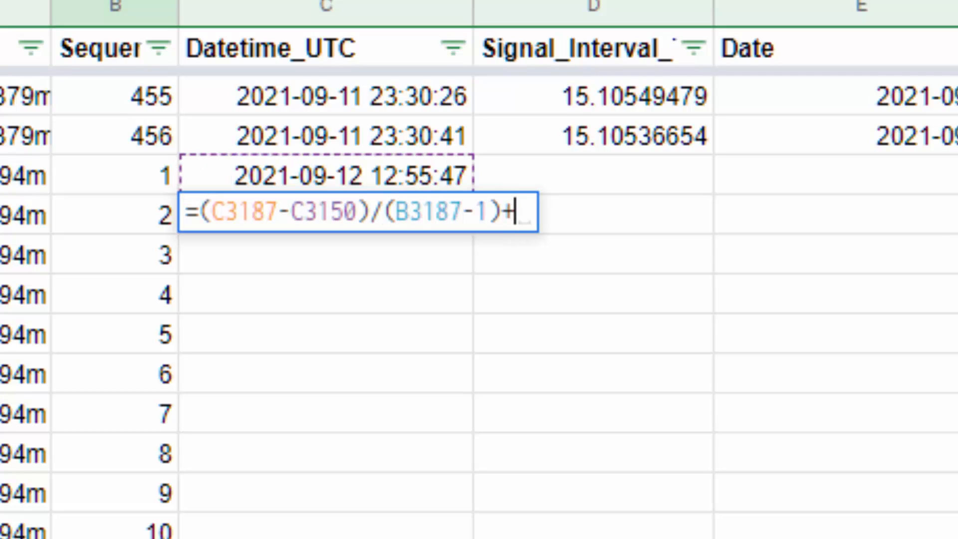
pyautogui.press('Up')
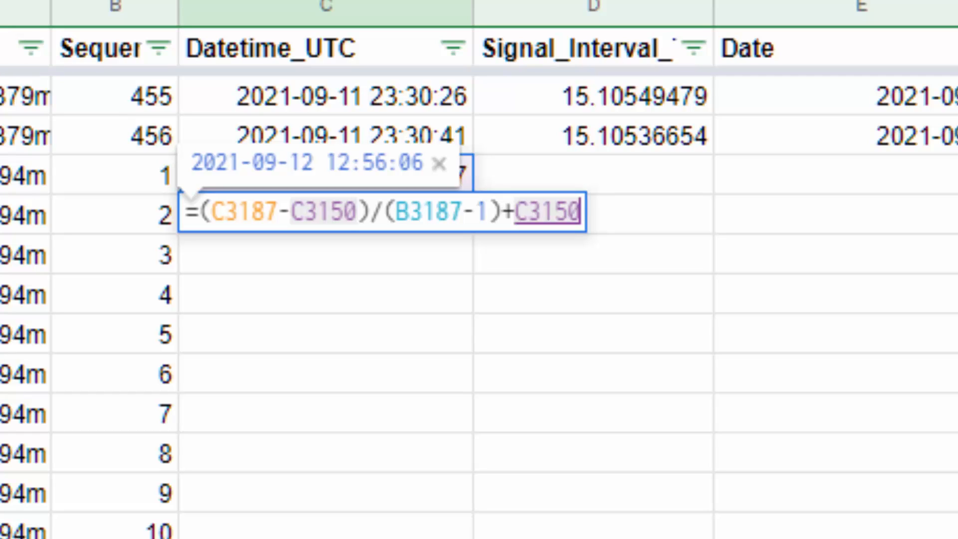
# Lock the row references in the C3151 interpolation formula so it reads =(C$3187-C$3150)/(B$3187-1)+C3150.
pyautogui.press('Left')
pyautogui.press('Left')
pyautogui.press('Left')
pyautogui.press('Left')
pyautogui.press('Left')
pyautogui.press('Left')
pyautogui.press('Left')
pyautogui.press('Left')
pyautogui.press('Left')
pyautogui.press('Left')
pyautogui.press('Left')
pyautogui.press('Left')
pyautogui.press('Left')
pyautogui.press('Left')
pyautogui.press('Left')
pyautogui.press('Left')
pyautogui.press('Left')
pyautogui.press('Left')
pyautogui.press('Left')
pyautogui.press('Left')
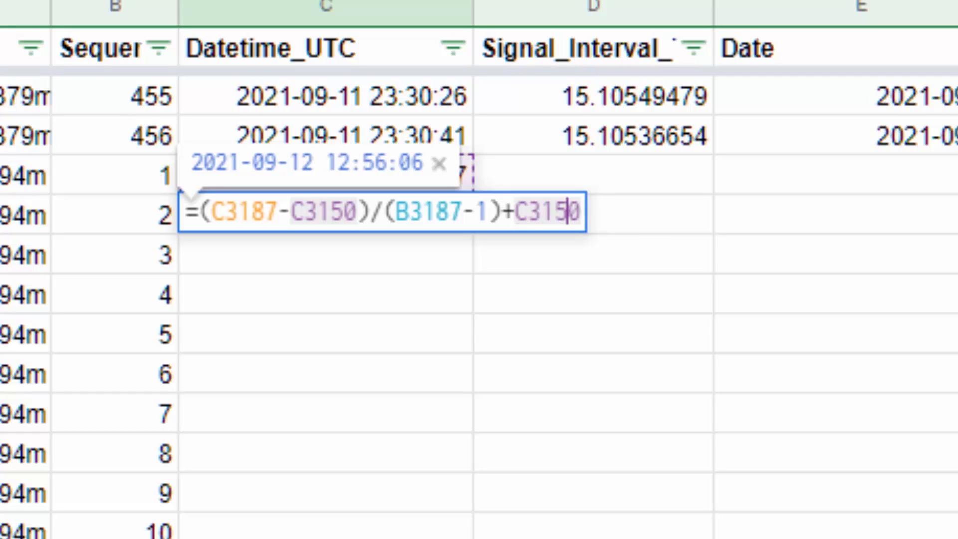
pyautogui.press('Left')
pyautogui.press('Left')
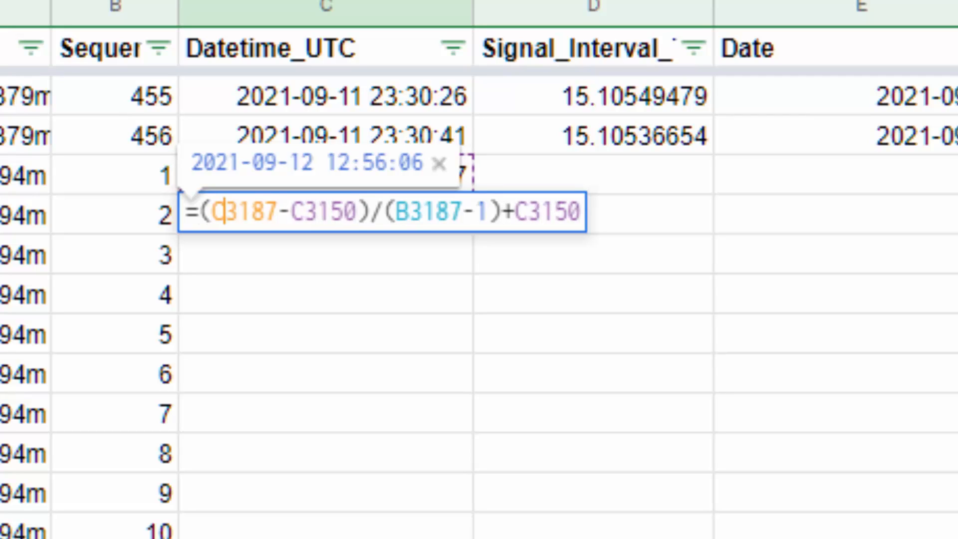
pyautogui.write('$')
pyautogui.press('Right')
pyautogui.press('Right')
pyautogui.press('Right')
pyautogui.press('Right')
pyautogui.press('Right')
pyautogui.press('Right')
pyautogui.write('$')
pyautogui.press('Right')
pyautogui.press('Right')
pyautogui.press('Right')
pyautogui.press('Right')
pyautogui.press('Right')
pyautogui.press('Right')
pyautogui.press('Right')
pyautogui.press('Right')
pyautogui.write('$')
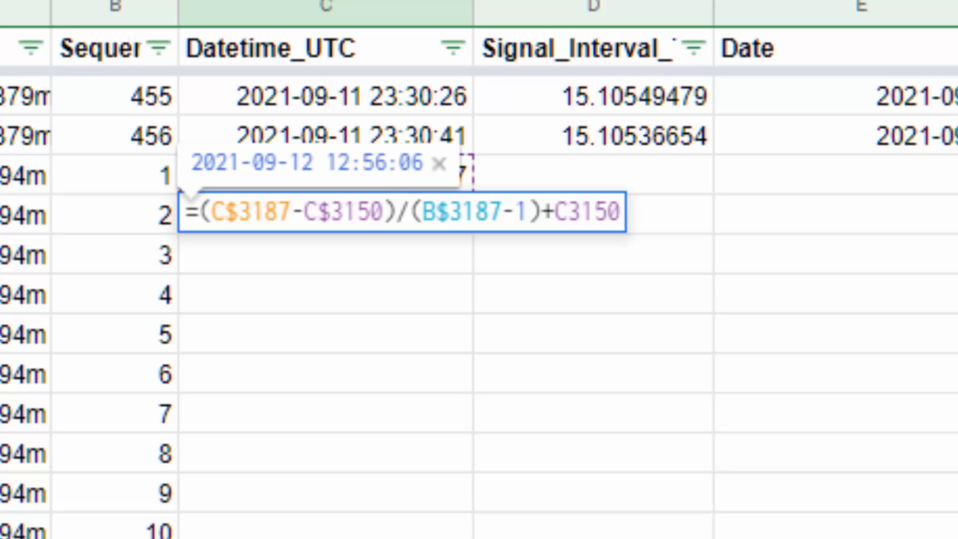
pyautogui.press('Return')
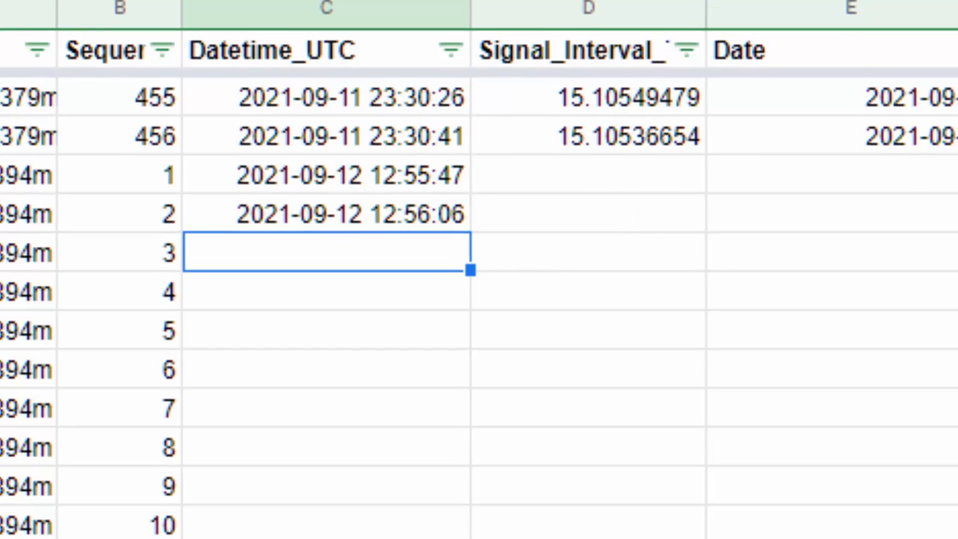
# Copy the time interpolation formula from C3151 into the empty Datetime_UTC cells C3152:C3186.
pyautogui.press('Up')
pyautogui.hotkey('ctrl', 'c')
pyautogui.press('Down')
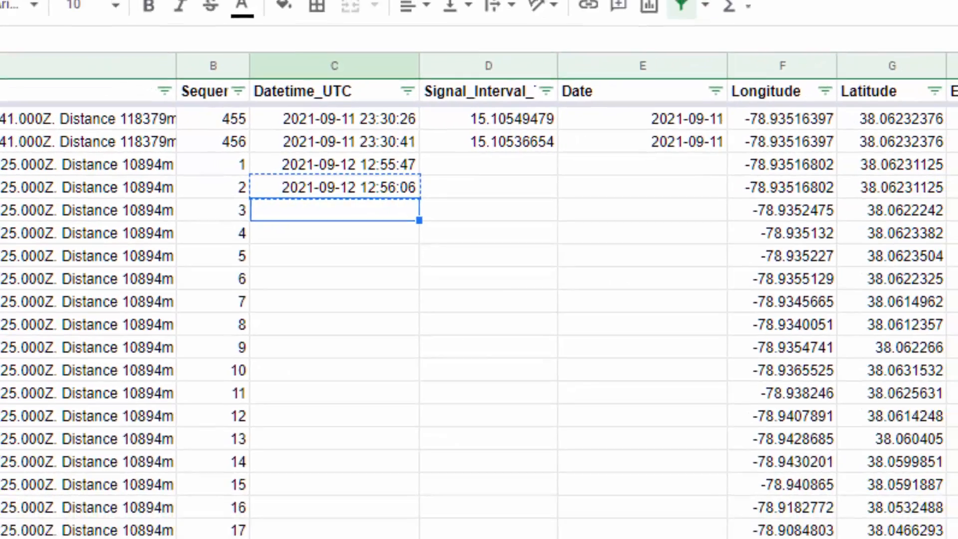
pyautogui.hotkey('ctrl', 'shift', 'Down')
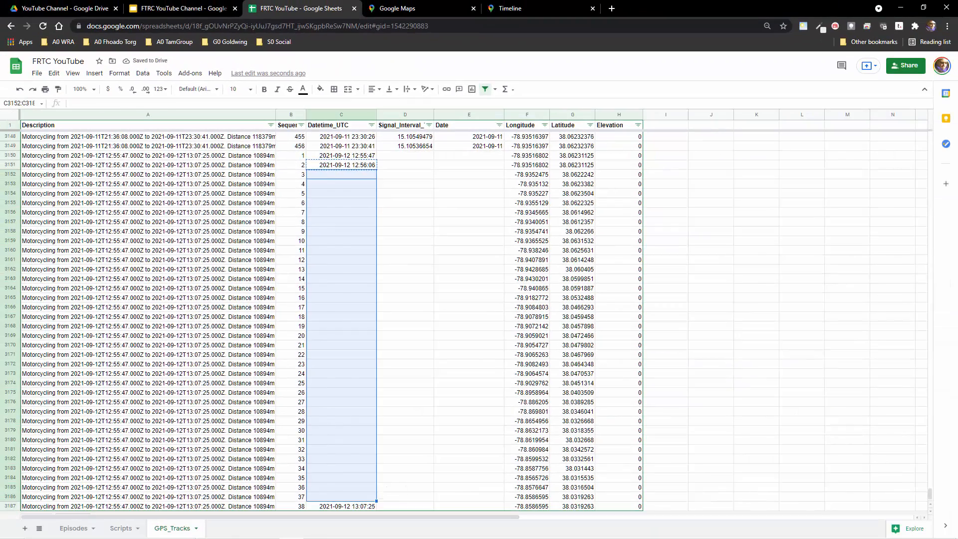
pyautogui.hotkey('ctrl', 'v')
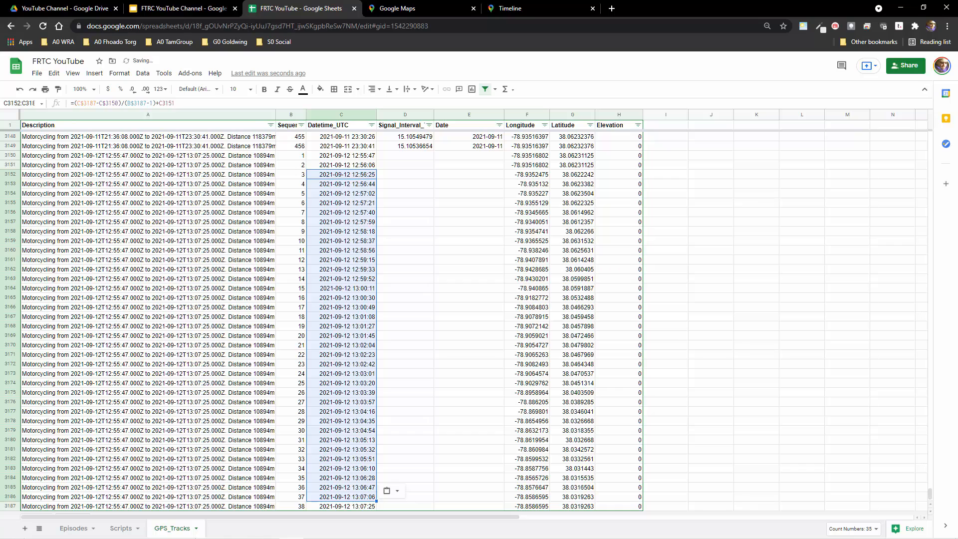
# Enter the signal interval formula =(C3151-C3150)*24*60*60 in D3151 and have it filled down column D through row 3187.
pyautogui.press('Right')
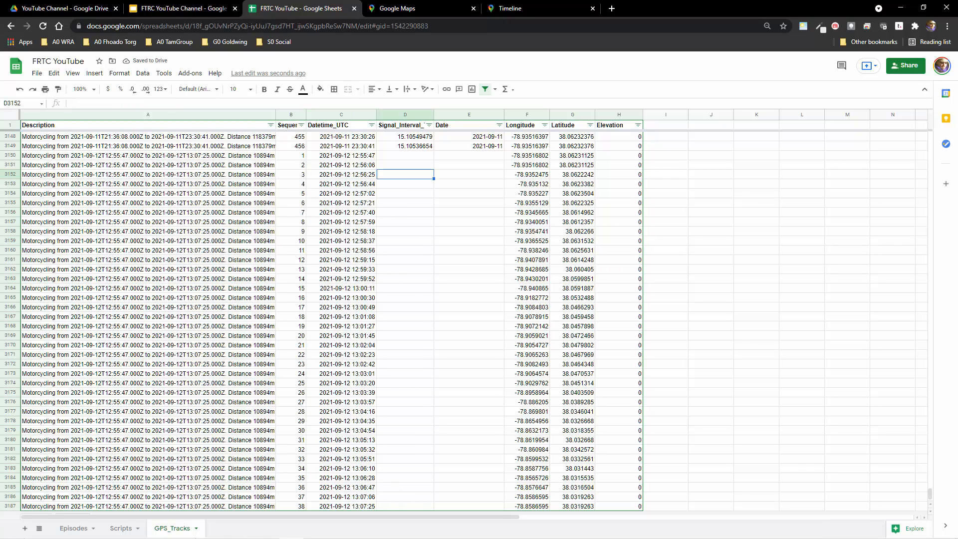
pyautogui.press('Up')
pyautogui.press('Left')
pyautogui.press('Up')
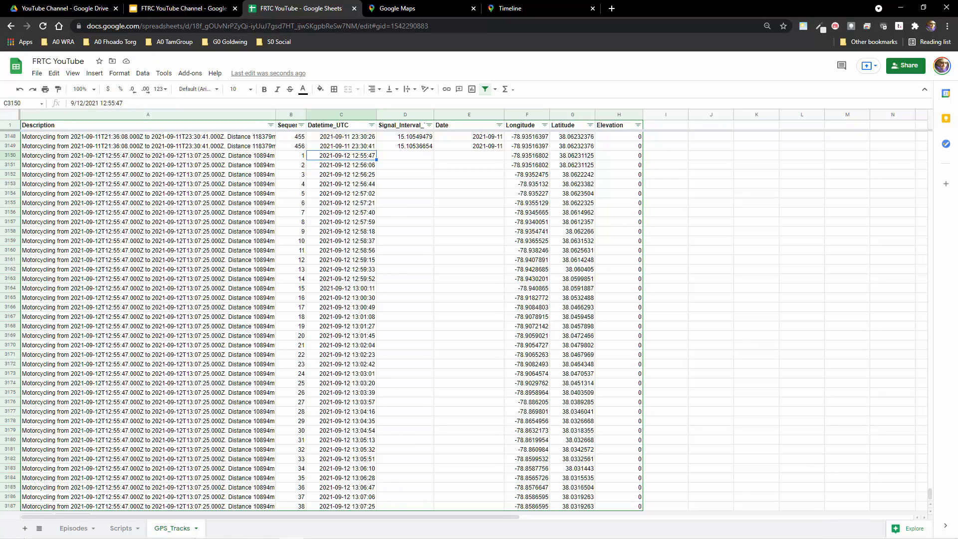
pyautogui.press('Down')
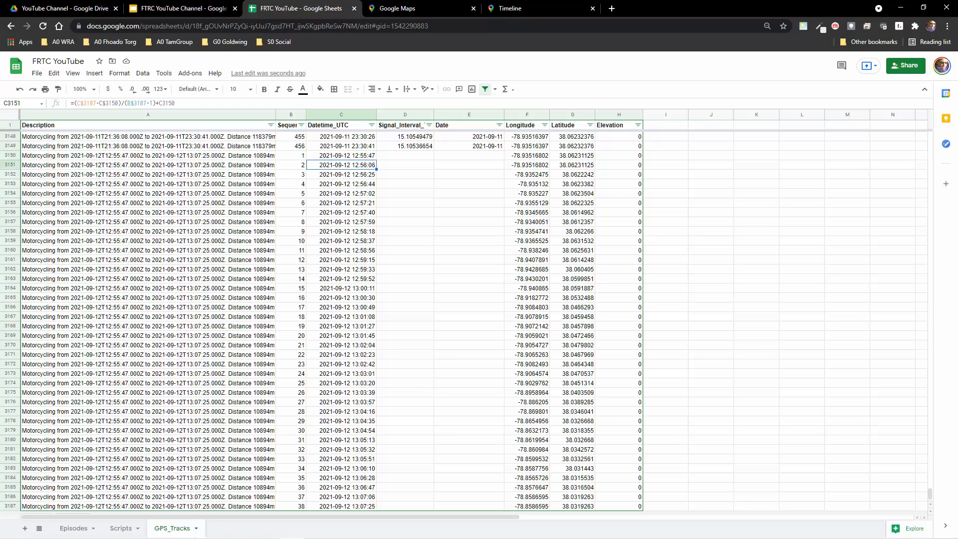
pyautogui.press('Right')
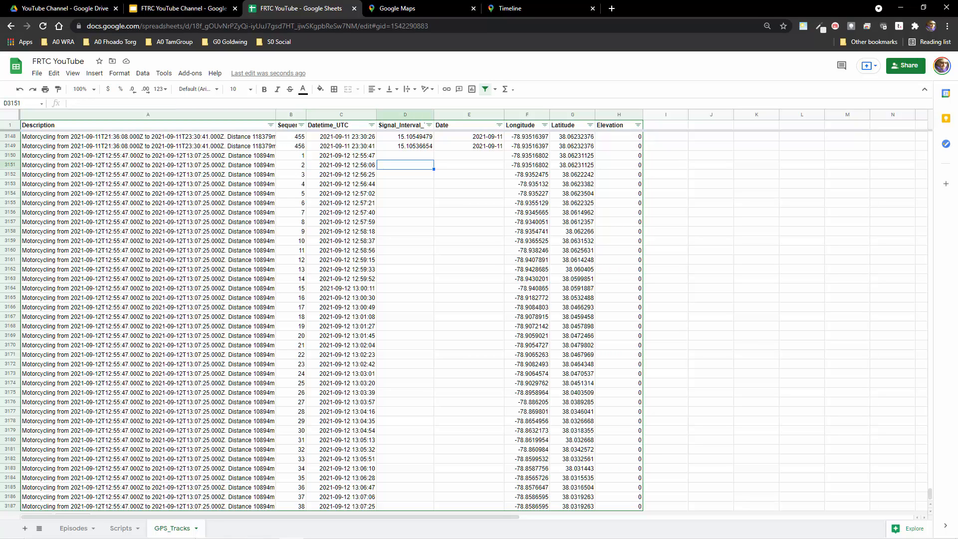
pyautogui.write('(')
pyautogui.press('BackSpace')
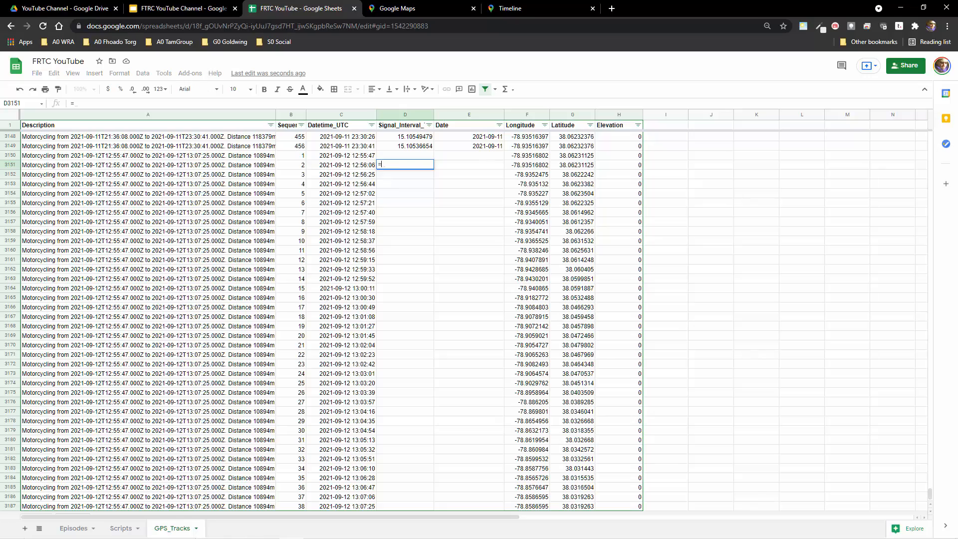
pyautogui.write('=(')
pyautogui.write('C3151-')
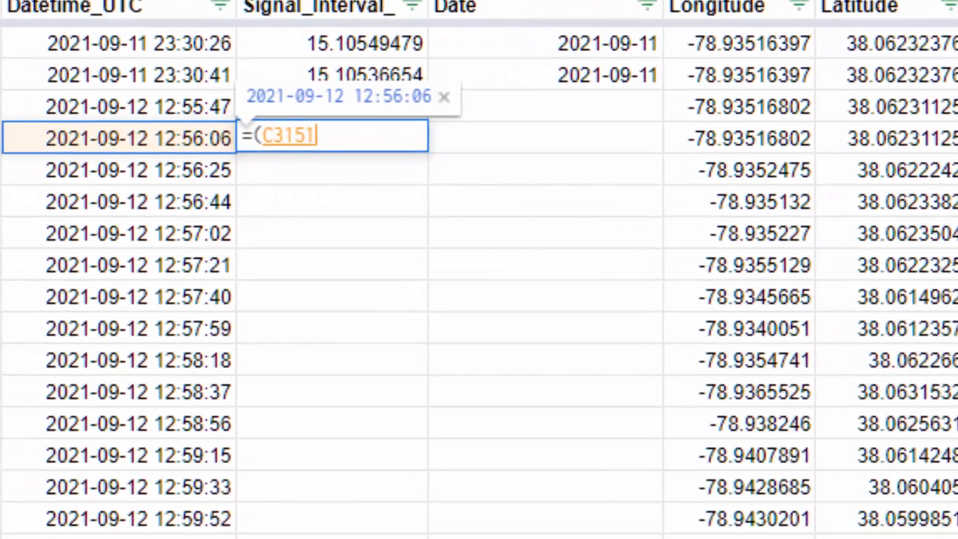
pyautogui.write('C3150')
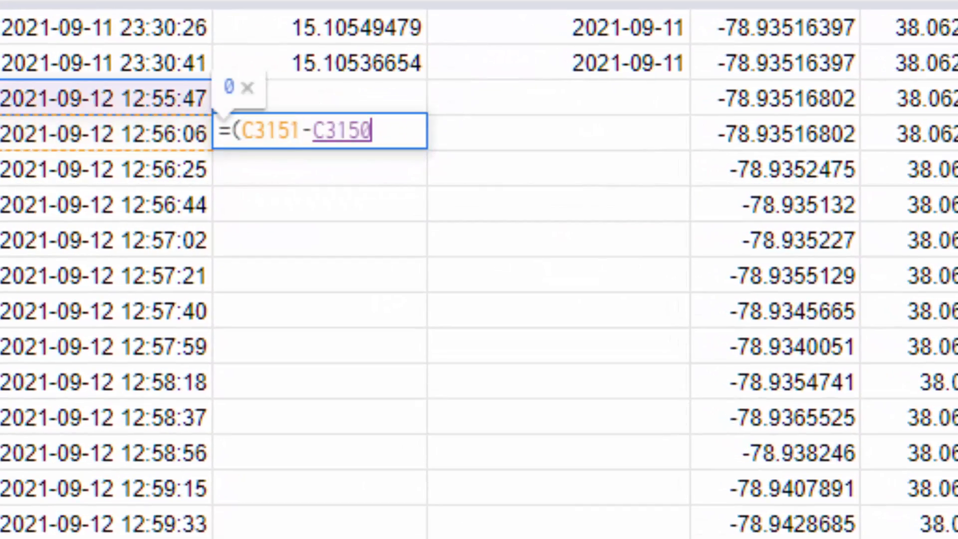
pyautogui.write(')')
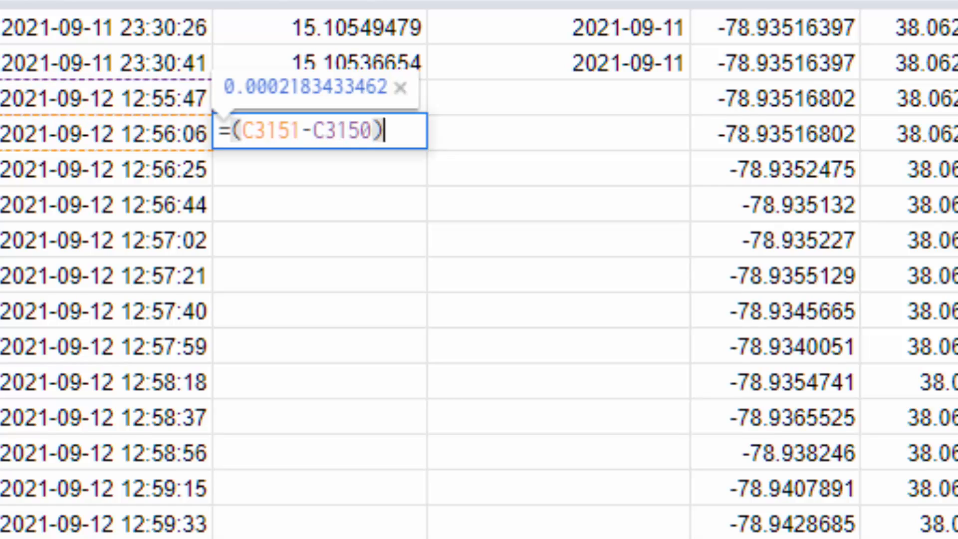
pyautogui.write('*')
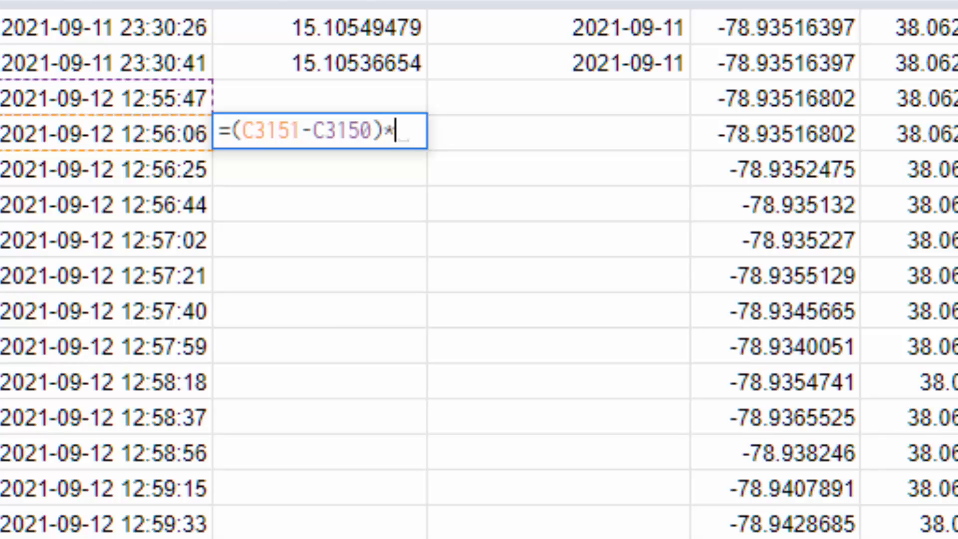
pyautogui.write('24')
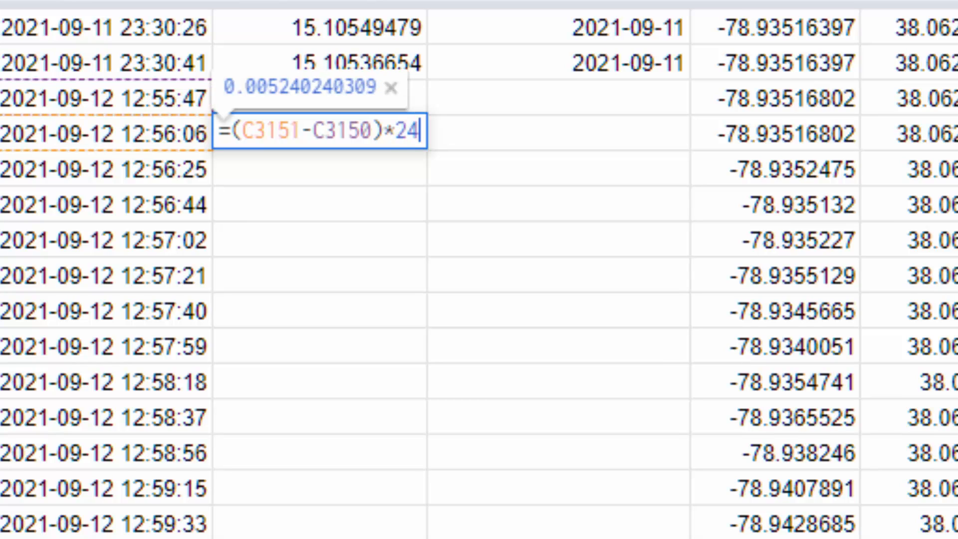
pyautogui.write('*')
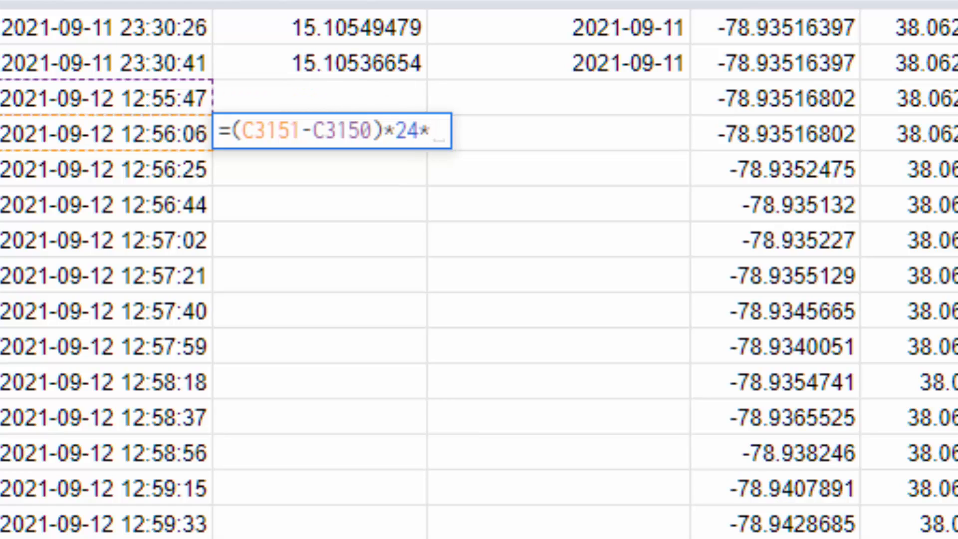
pyautogui.write('60*')
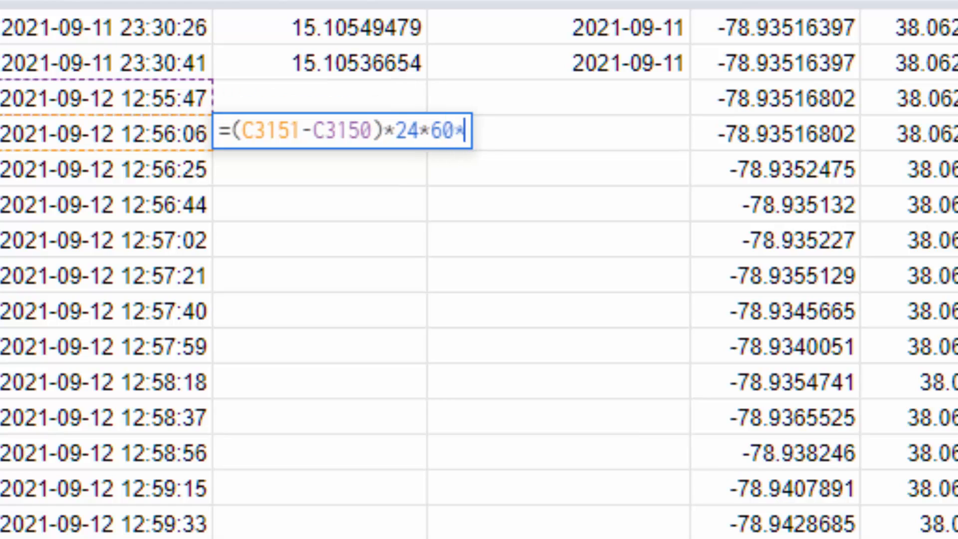
pyautogui.write('60')
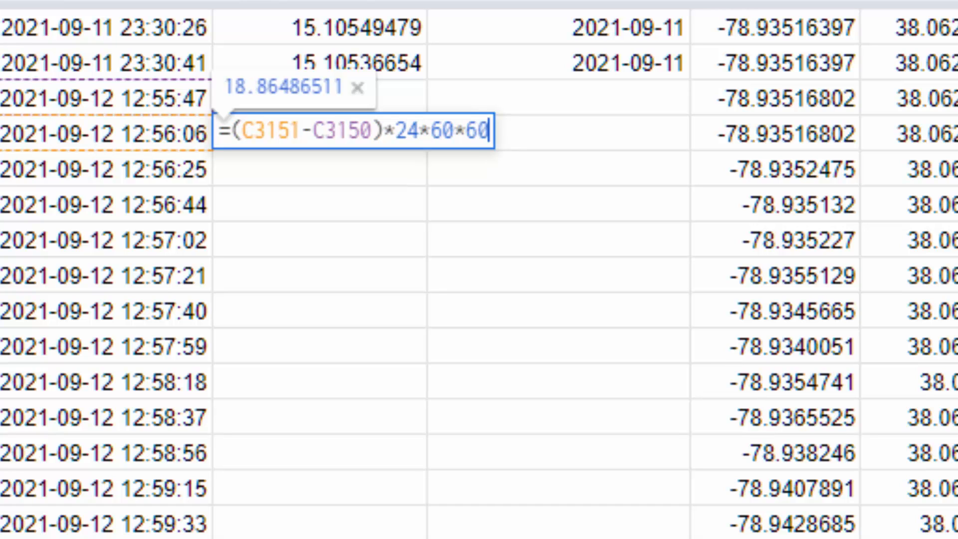
pyautogui.press('Return')
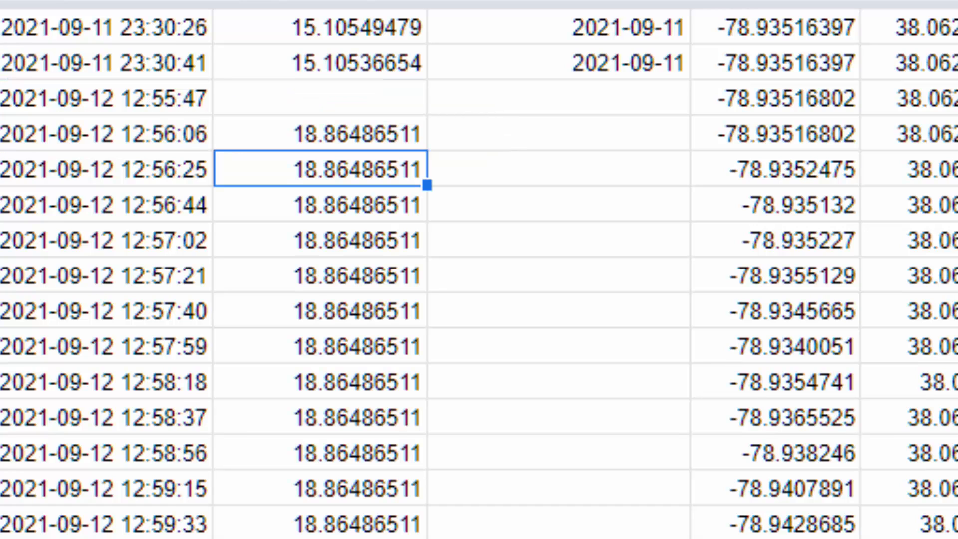
# Examine the signal interval formulas and values down column D to the ride's last row, D3187.
pyautogui.press('Down')
pyautogui.press('Down')
pyautogui.press('Down')
pyautogui.press('Down')
pyautogui.press('Down')
pyautogui.press('Down')
pyautogui.press('Down')
pyautogui.press('Down')
pyautogui.press('Down')
pyautogui.press('Down')
pyautogui.press('Down')
pyautogui.press('Down')
pyautogui.press('Down')
pyautogui.press('Down')
pyautogui.press('Down')
pyautogui.press('Down')
pyautogui.press('Down')
pyautogui.press('Down')
pyautogui.press('Down')
pyautogui.press('Down')
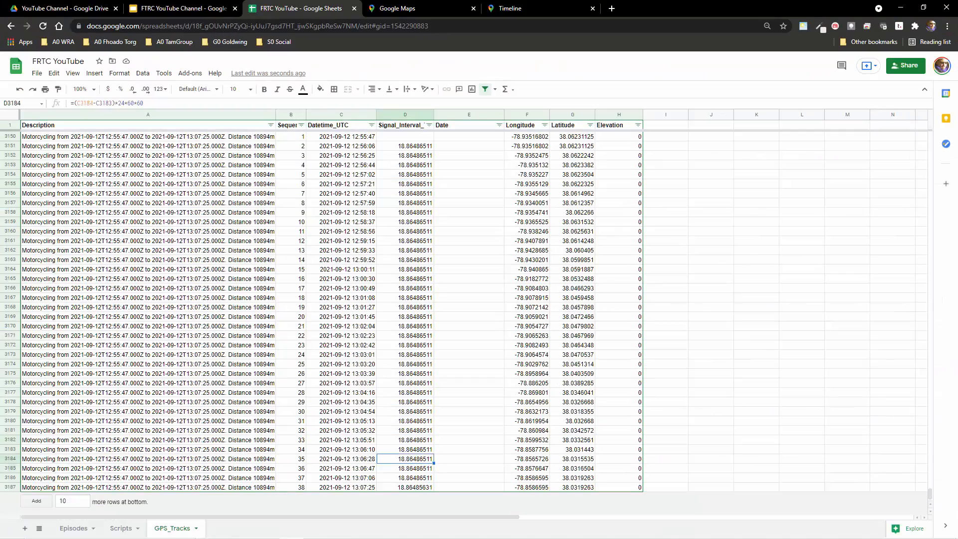
pyautogui.press('Down')
pyautogui.press('Down')
pyautogui.press('Down')
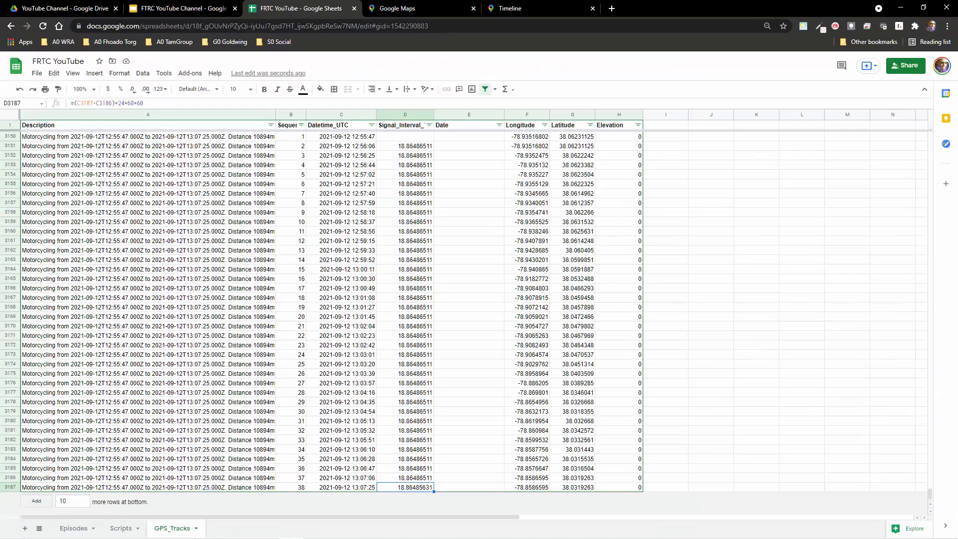
# Fill the ride date 2021-09-12 down the Date column in E3151:E3187.
pyautogui.press('Up')
pyautogui.hotkey('ctrl', 'v')
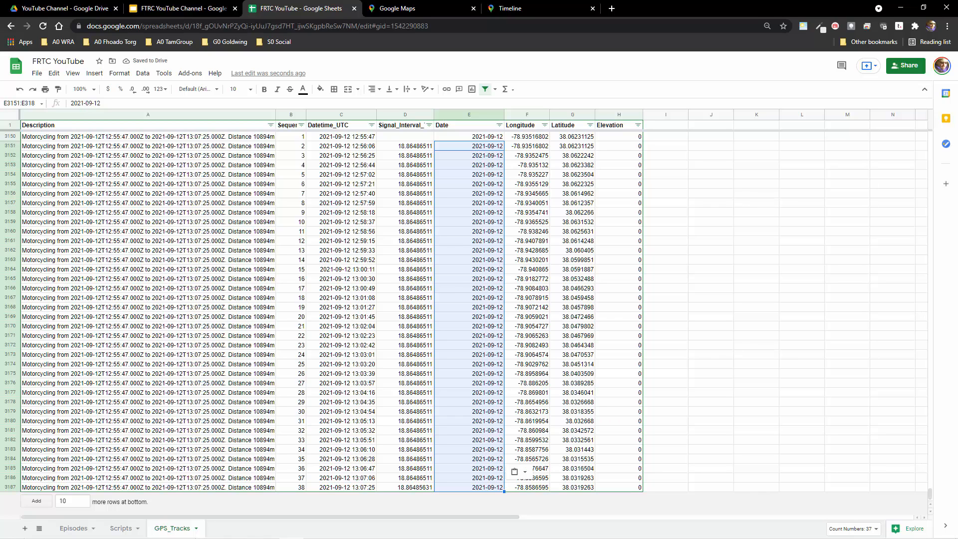
# Copy the ride's complete block A3150:H3187 and open the Paste special options for it.
pyautogui.moveTo(147, 137); pyautogui.dragTo(621, 487)
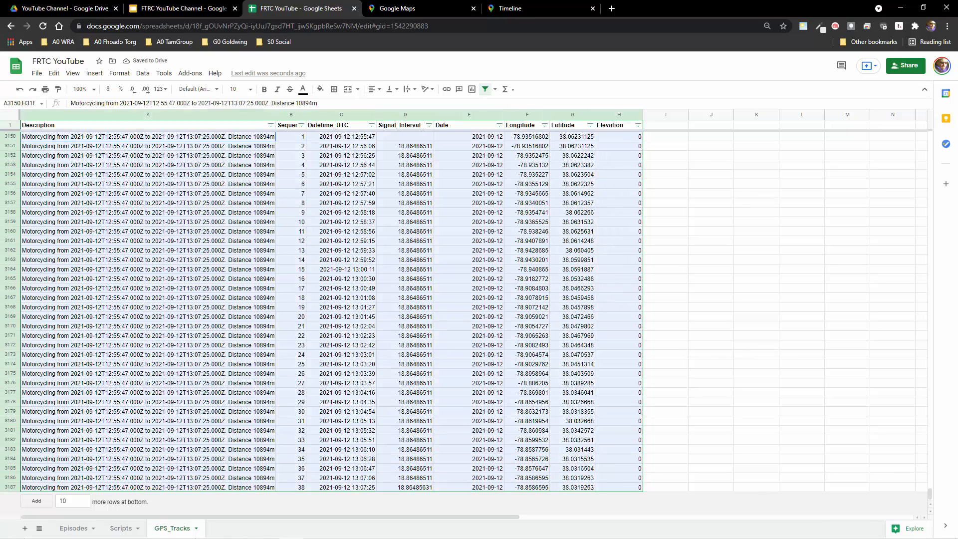
pyautogui.hotkey('ctrl', 'c')
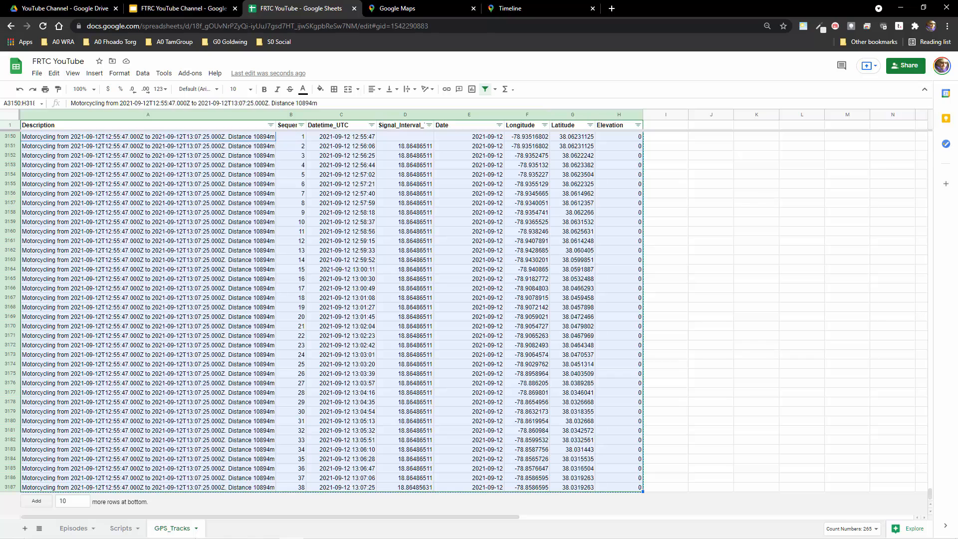
pyautogui.hotkey('alt', 'e')
pyautogui.press('s')
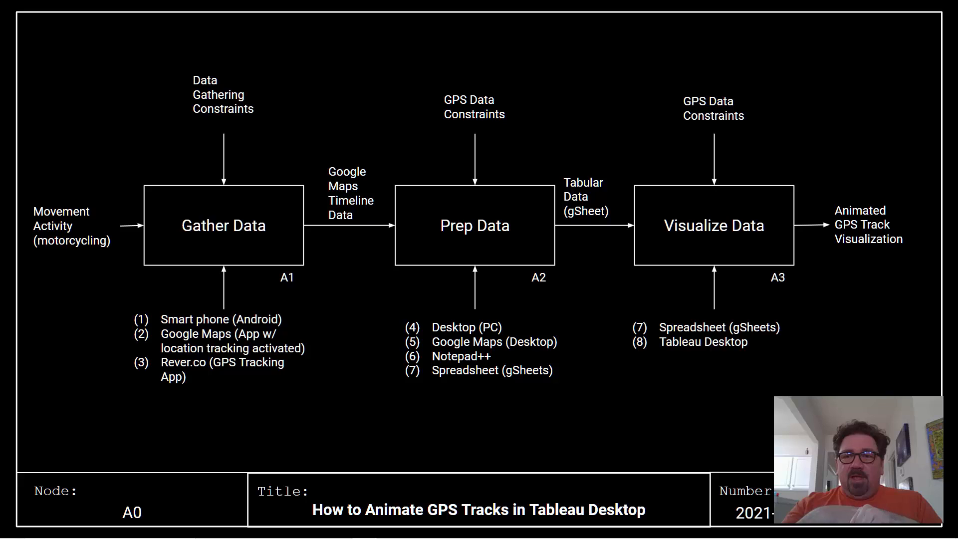
# Switch to Tableau and connect to the spatial file history-2021-09-12.kml in the 04_GPS folder.
pyautogui.hotkey('alt', 'Tab')
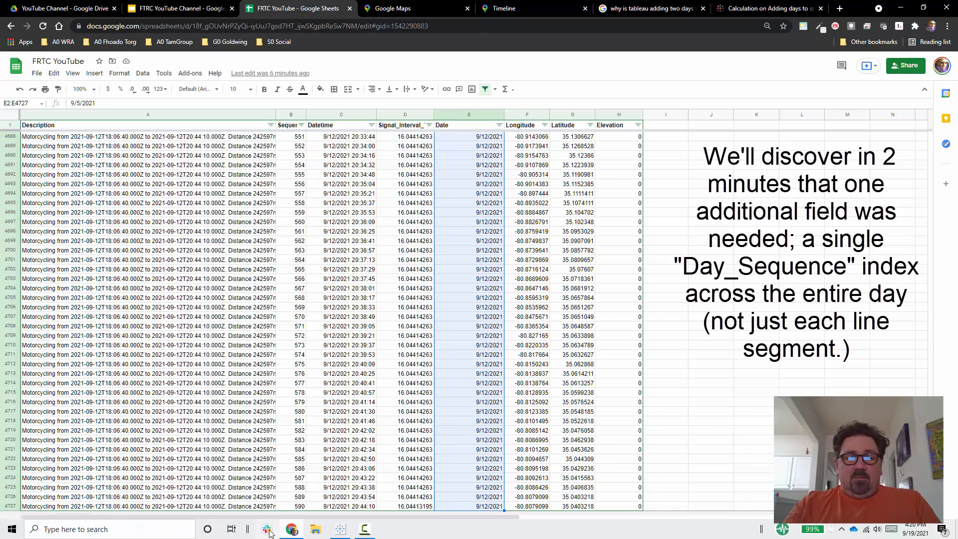
pyautogui.click(340, 529)
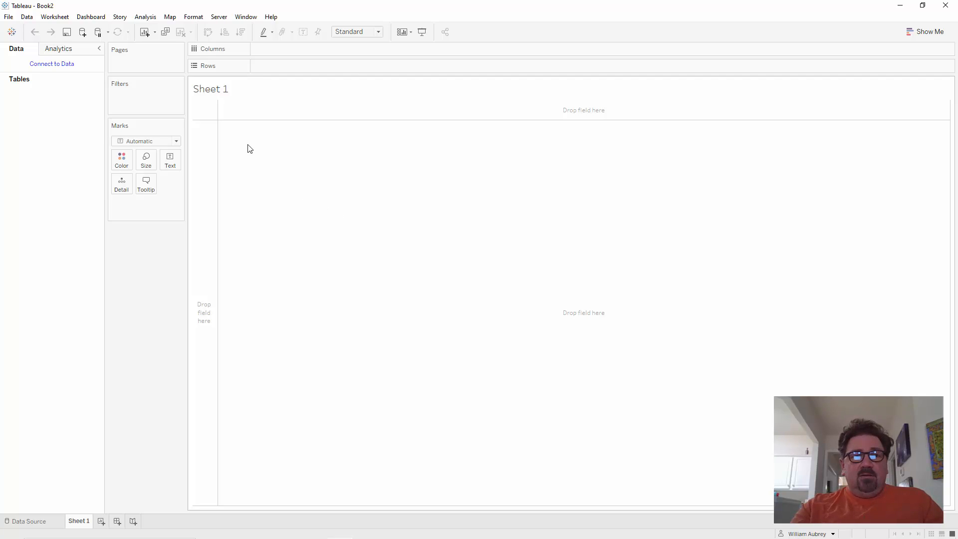
pyautogui.click(55, 65)
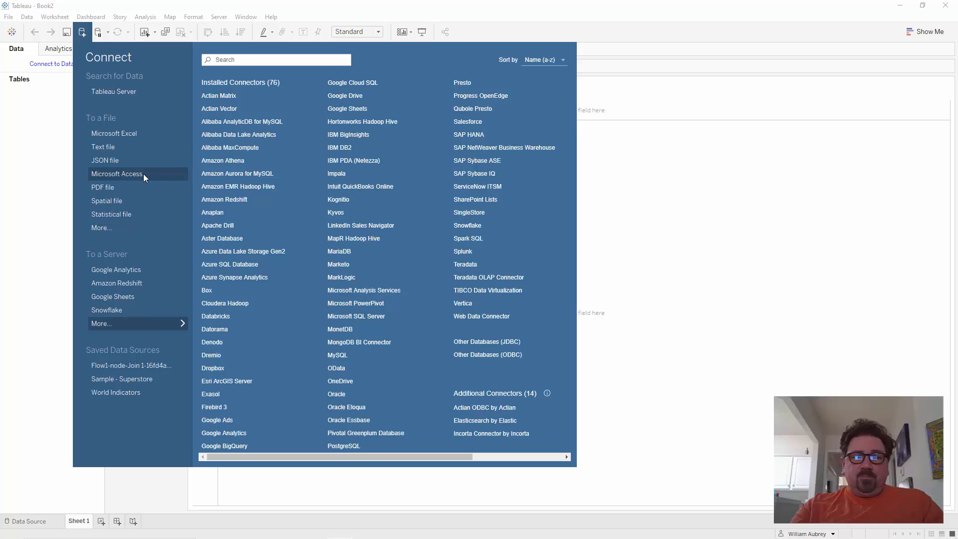
pyautogui.click(132, 202)
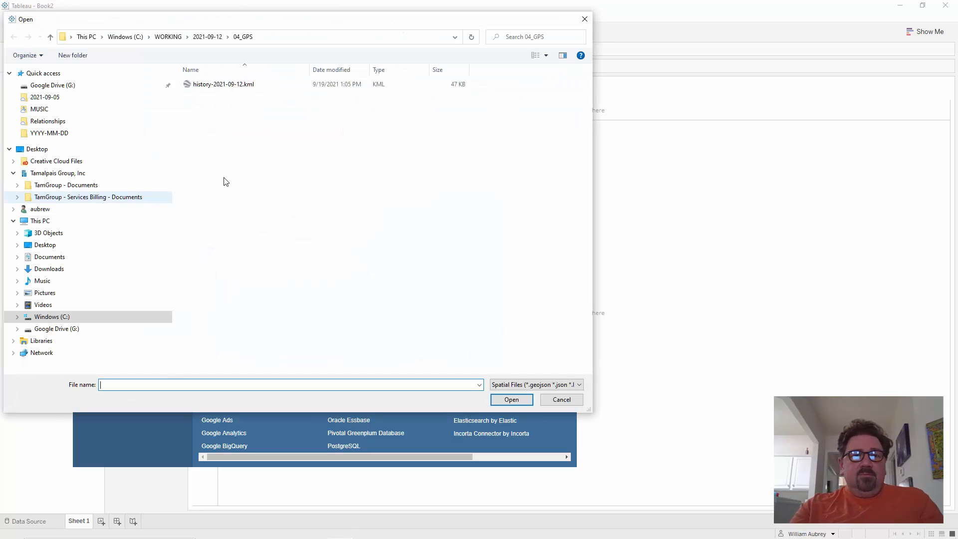
pyautogui.click(246, 86)
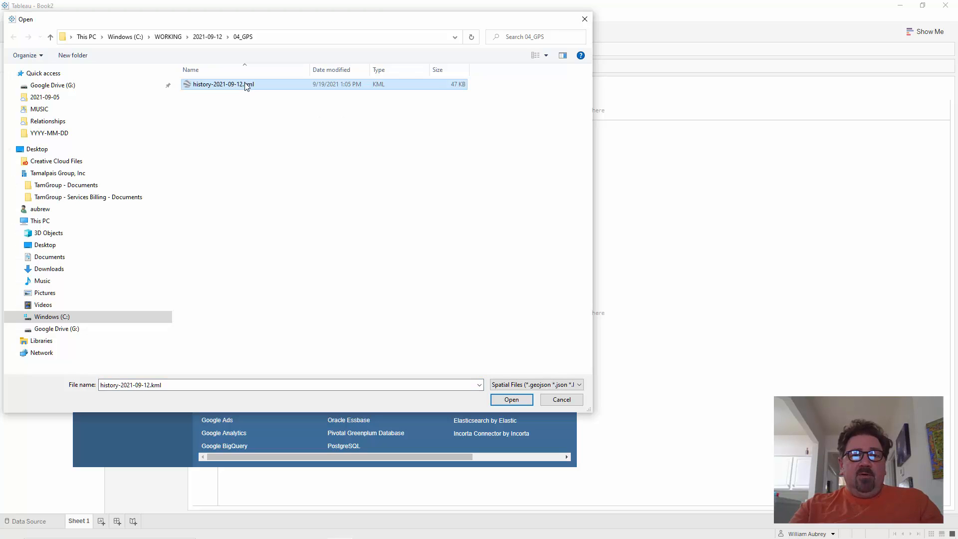
pyautogui.click(511, 399)
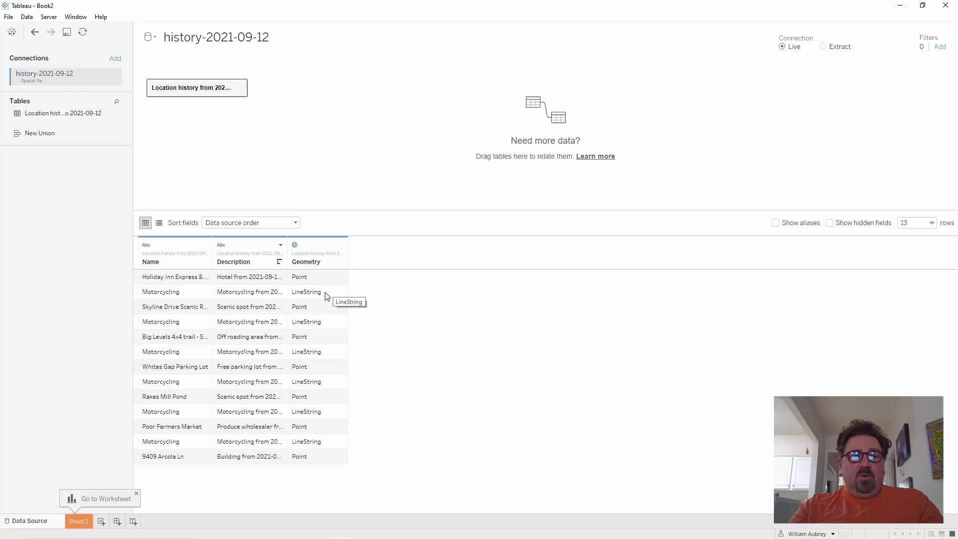
# Try to map the Geometry field of the KML data source on Sheet 1.
pyautogui.click(79, 520)
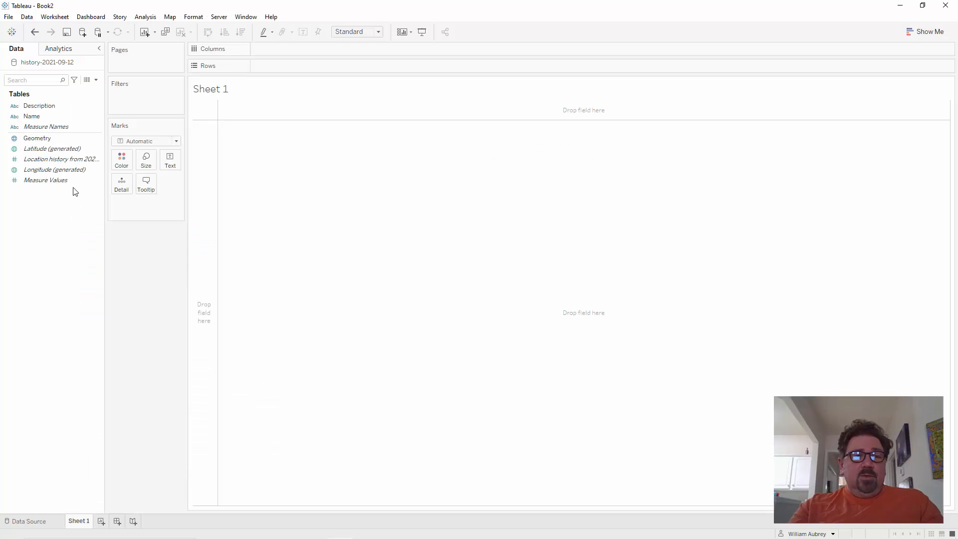
pyautogui.doubleClick(52, 139)
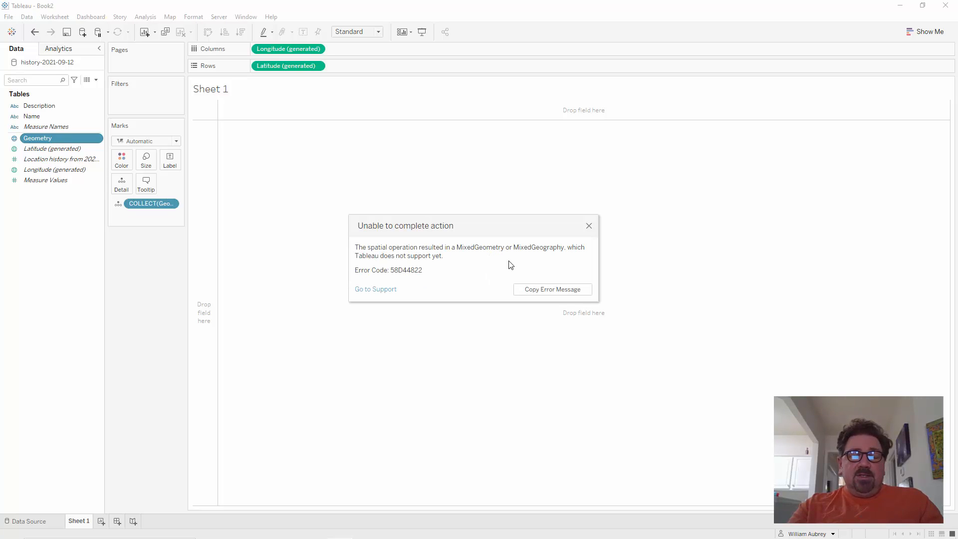
# Dismiss the error and filter the Name field to Motorcycling so Sheet 1 maps only that track, and select the track.
pyautogui.click(589, 226)
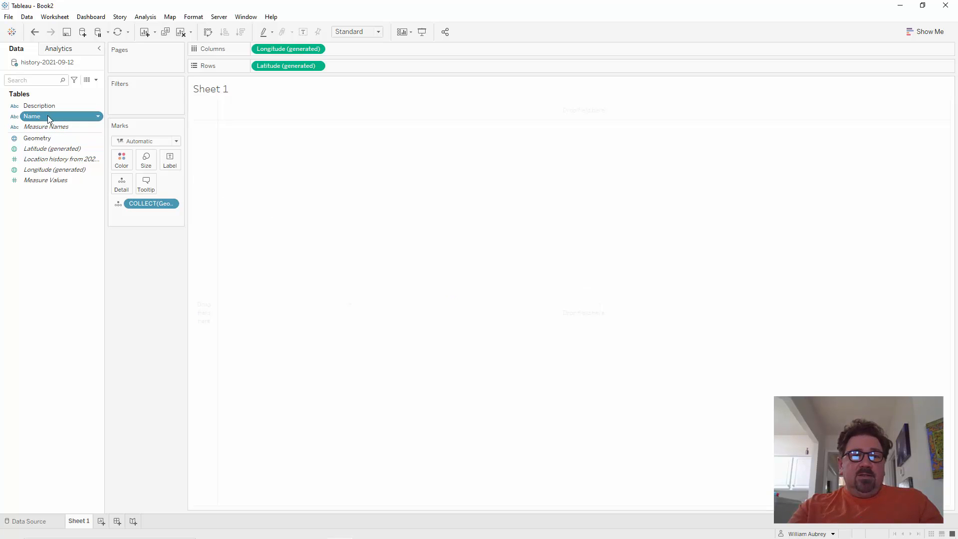
pyautogui.moveTo(47, 115); pyautogui.dragTo(139, 97)
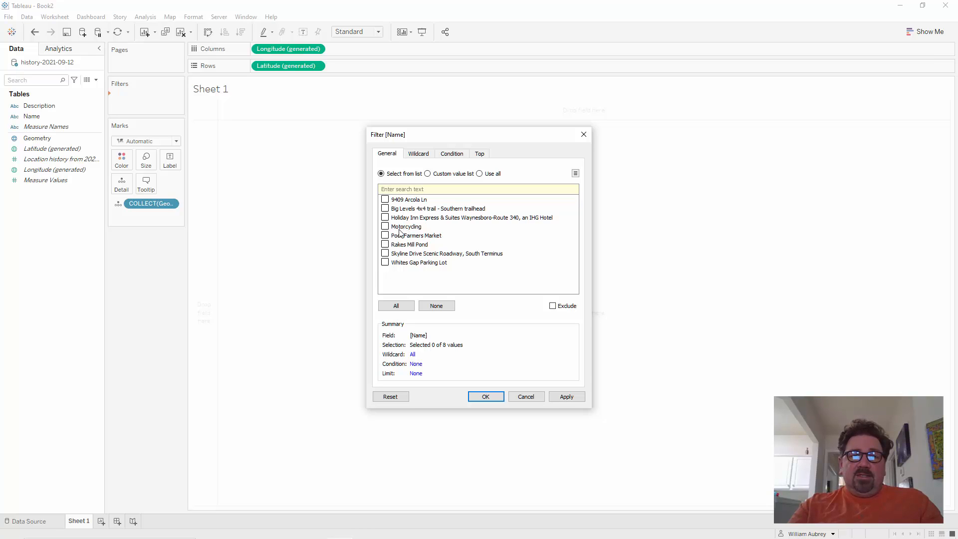
pyautogui.click(570, 401)
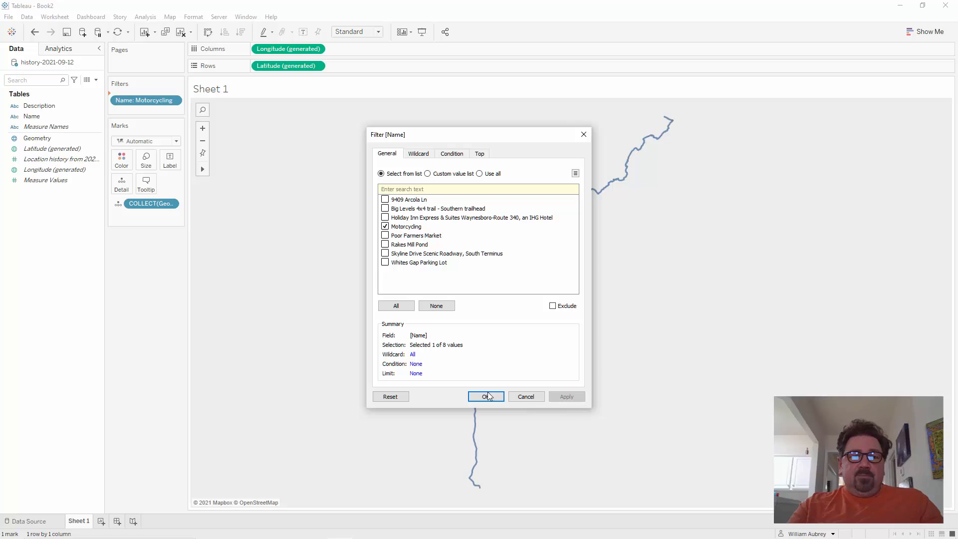
pyautogui.click(486, 396)
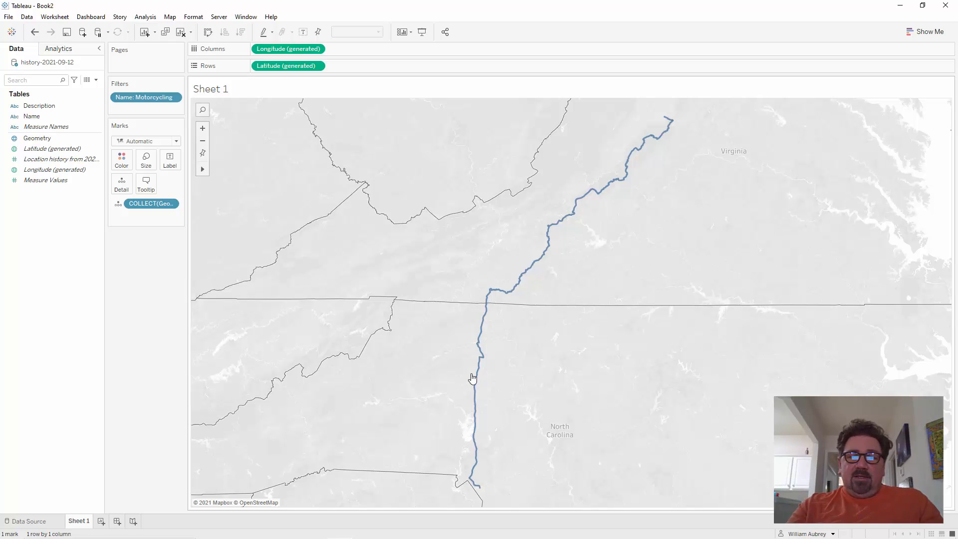
pyautogui.click(477, 375)
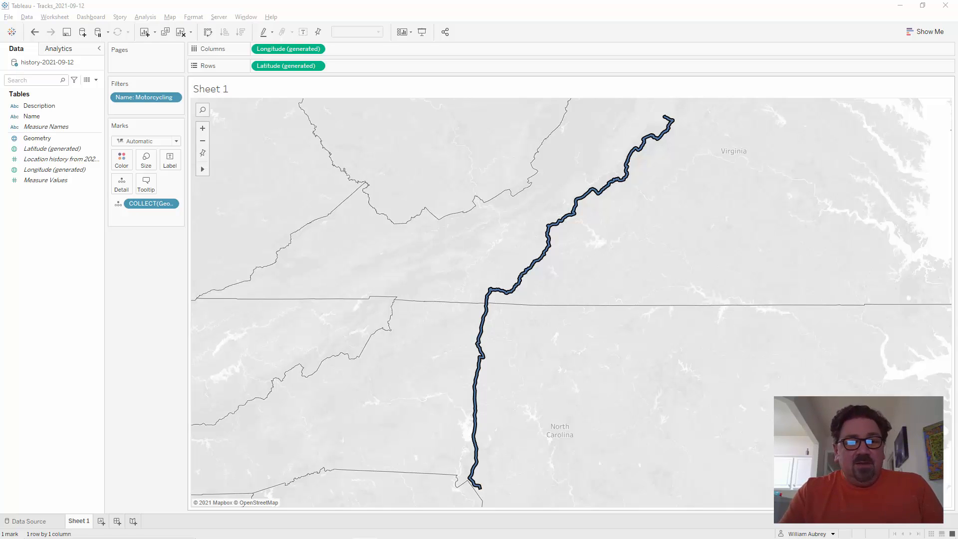
# Switch to the FRTC YouTube spreadsheet in Chrome and widen the Day_Sequence column of GPS_Tracks to show its full header.
pyautogui.moveTo(281, 531)
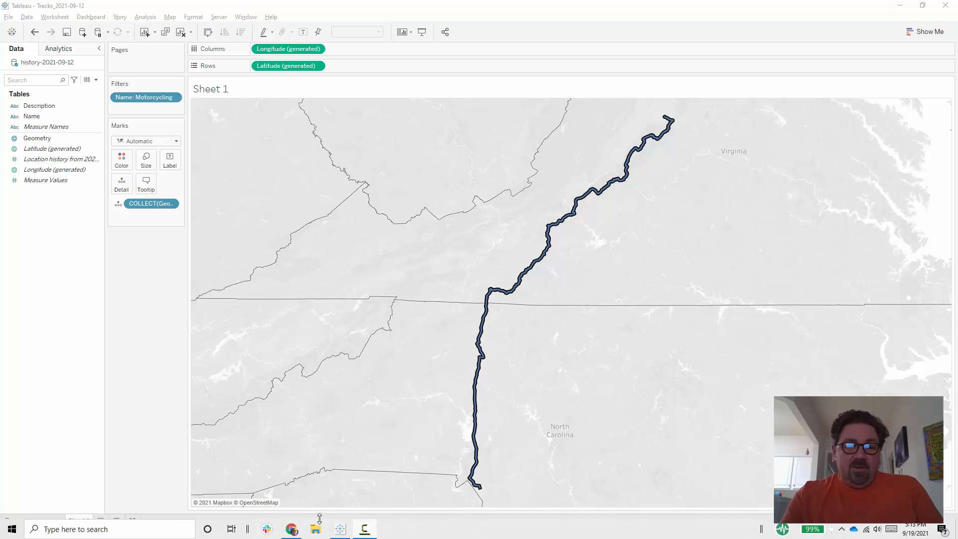
pyautogui.click(294, 532)
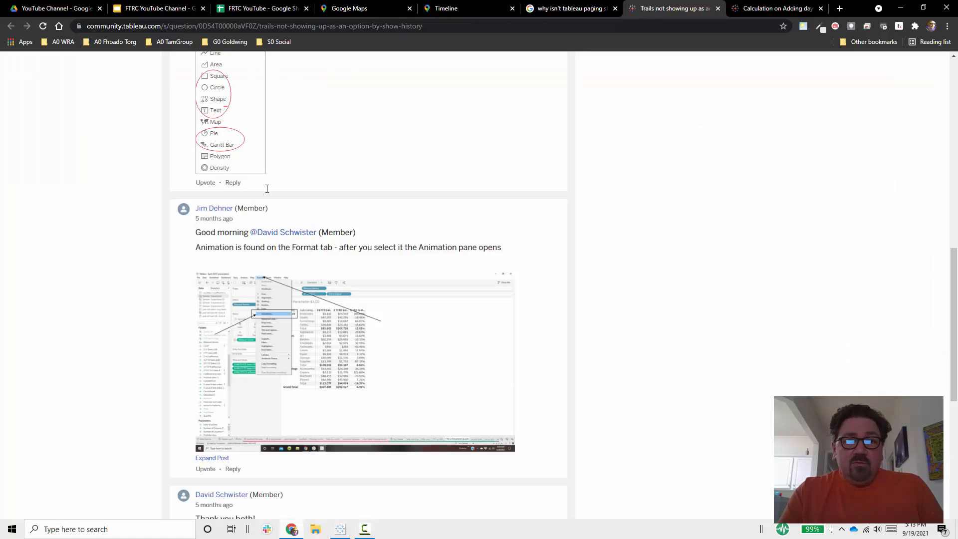
pyautogui.click(264, 8)
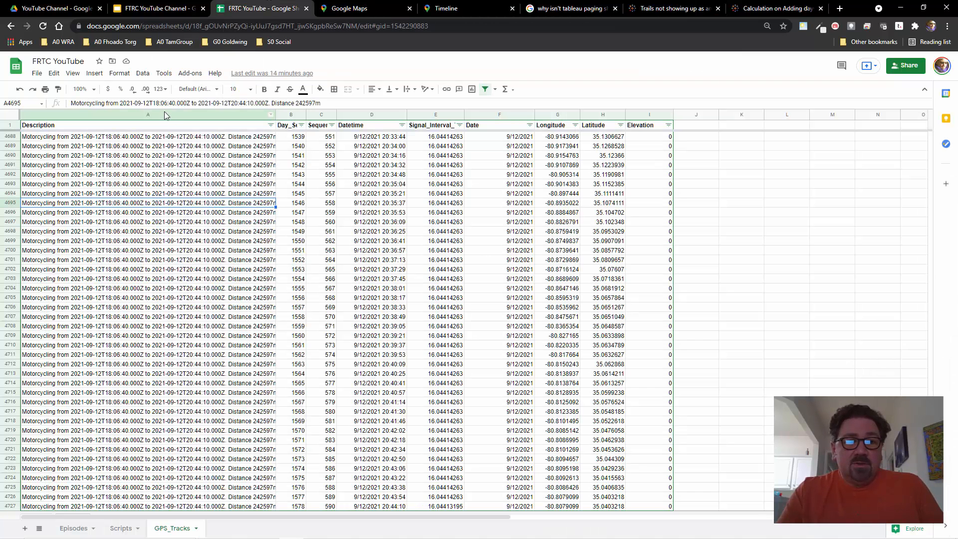
pyautogui.click(166, 115)
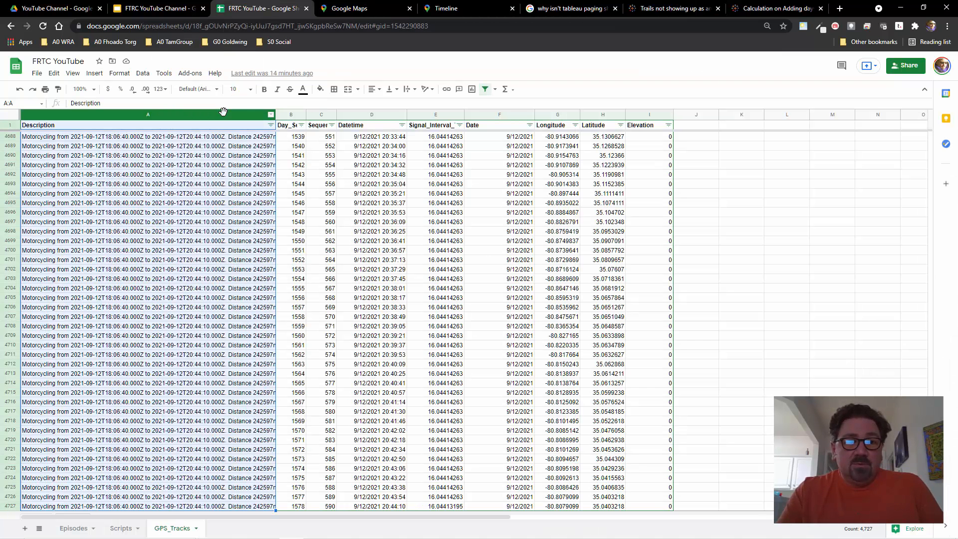
pyautogui.keyDown('ctrl'); pyautogui.click(322, 115); pyautogui.keyUp('ctrl')
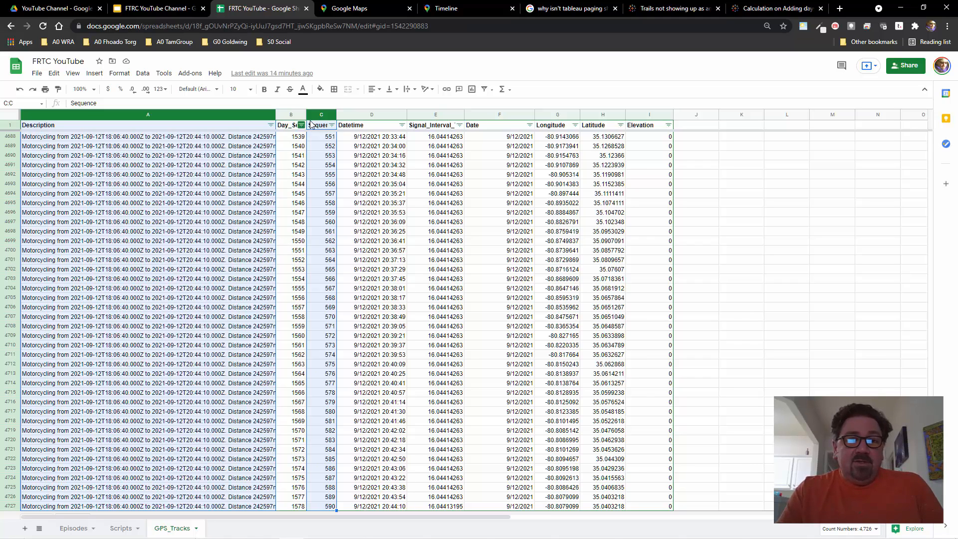
pyautogui.click(298, 155)
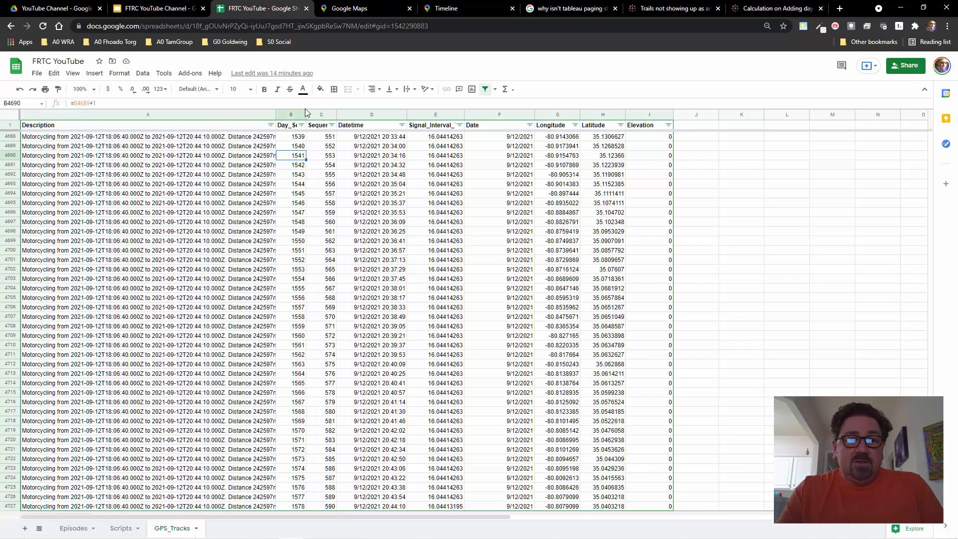
pyautogui.moveTo(306, 115); pyautogui.dragTo(351, 156)
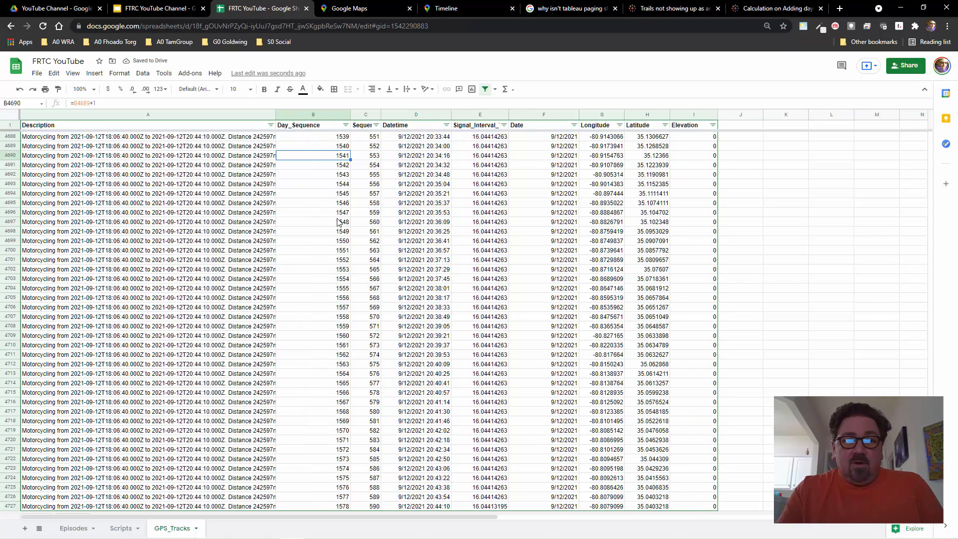
# Examine how the Day_Sequence and Sequence numbering runs through the 9/12/2021 ride rows, ending at the last row.
pyautogui.press('pageup')
pyautogui.press('pageup')
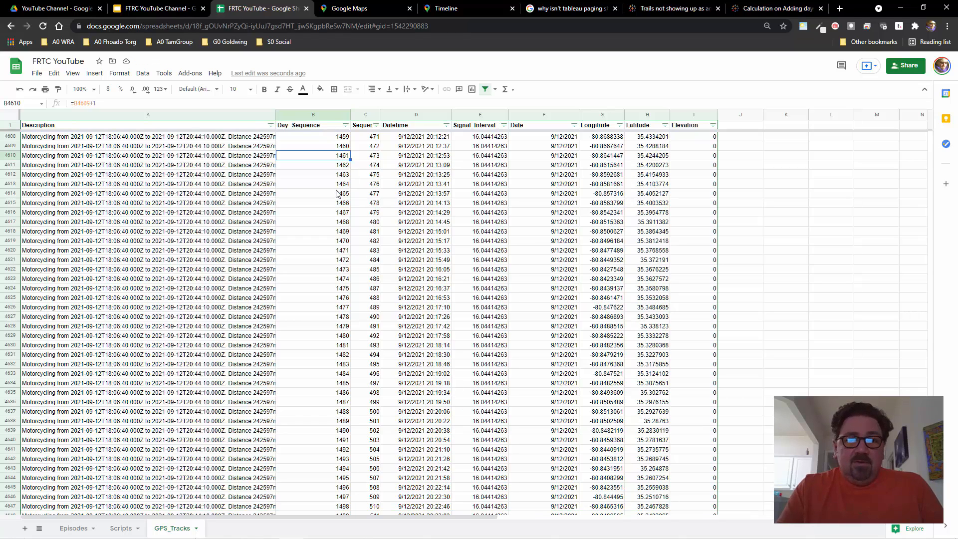
pyautogui.press('pageup')
pyautogui.press('pageup')
pyautogui.press('pageup')
pyautogui.press('pageup')
pyautogui.press('pageup')
pyautogui.press('pageup')
pyautogui.press('pageup')
pyautogui.press('pageup')
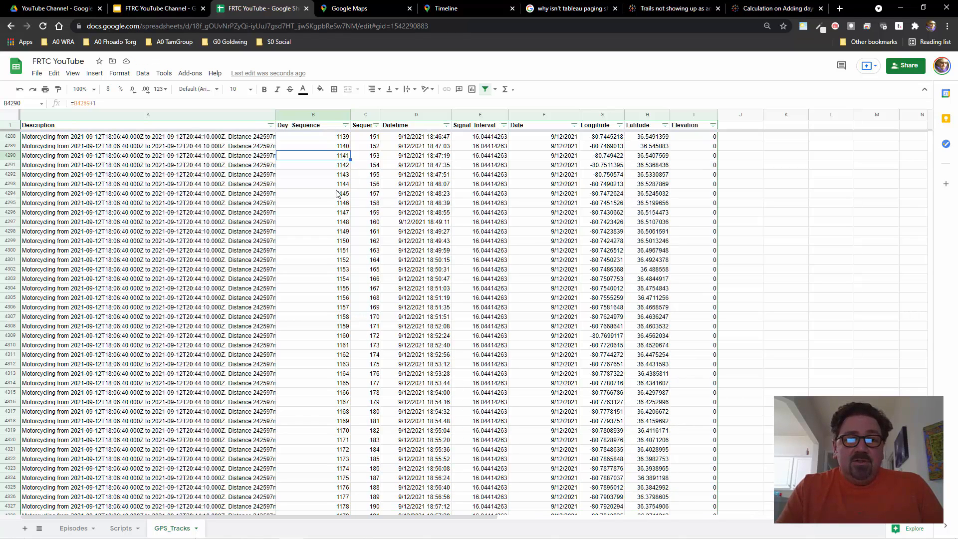
pyautogui.hotkey('ctrl', 'Down')
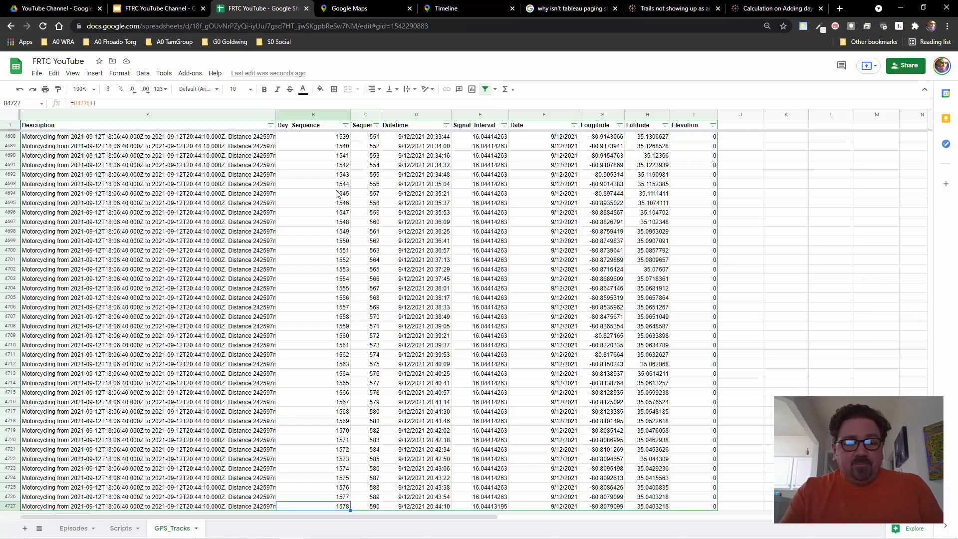
# Switch back to Tableau, start a new Google Sheets connection and allow Tableau Desktop to access the personal Google account.
pyautogui.hotkey('alt', 'Tab')
pyautogui.hotkey('alt', 'Tab')
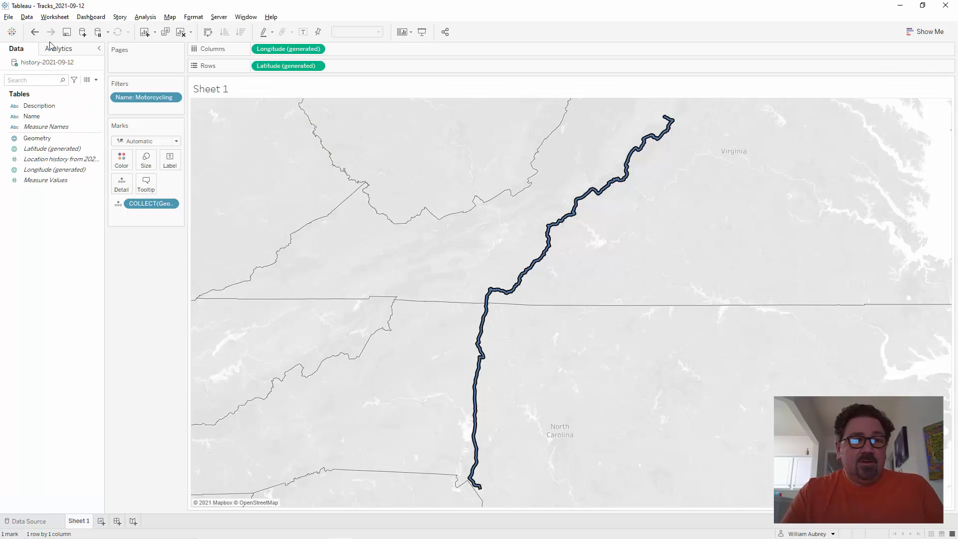
pyautogui.click(28, 19)
pyautogui.click(31, 29)
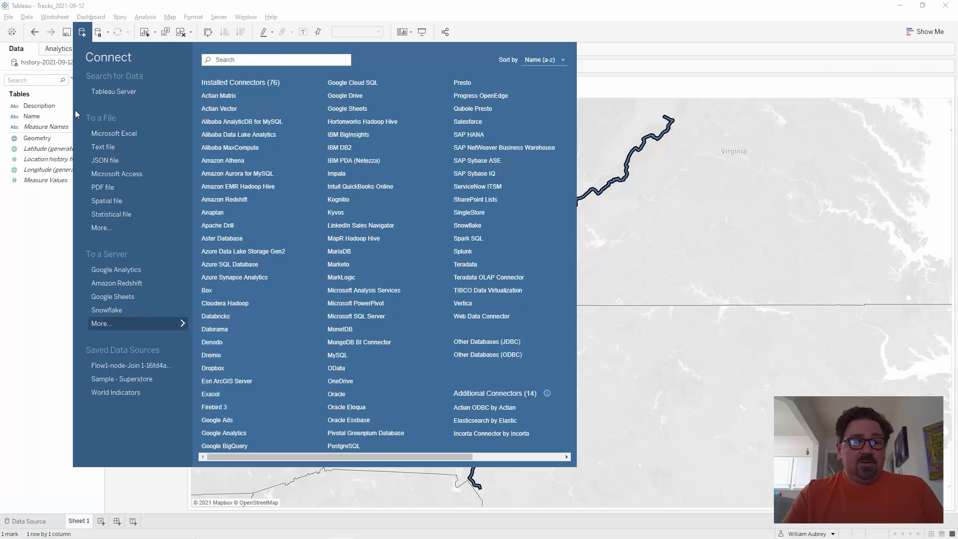
pyautogui.click(124, 298)
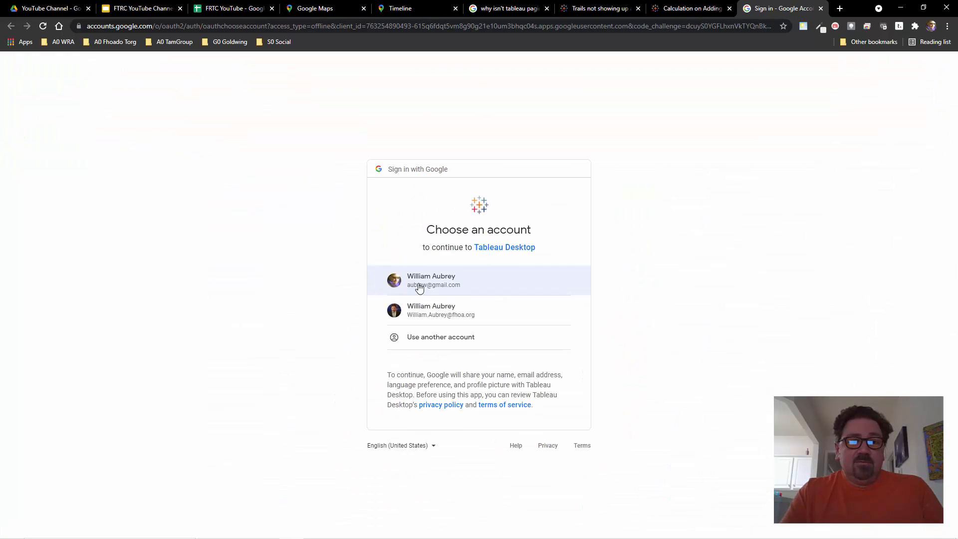
pyautogui.click(419, 283)
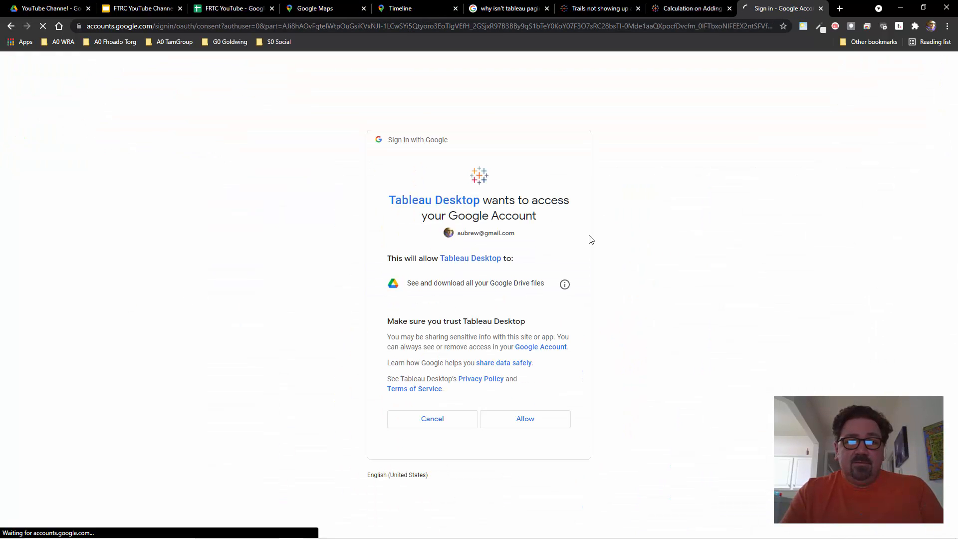
pyautogui.click(525, 417)
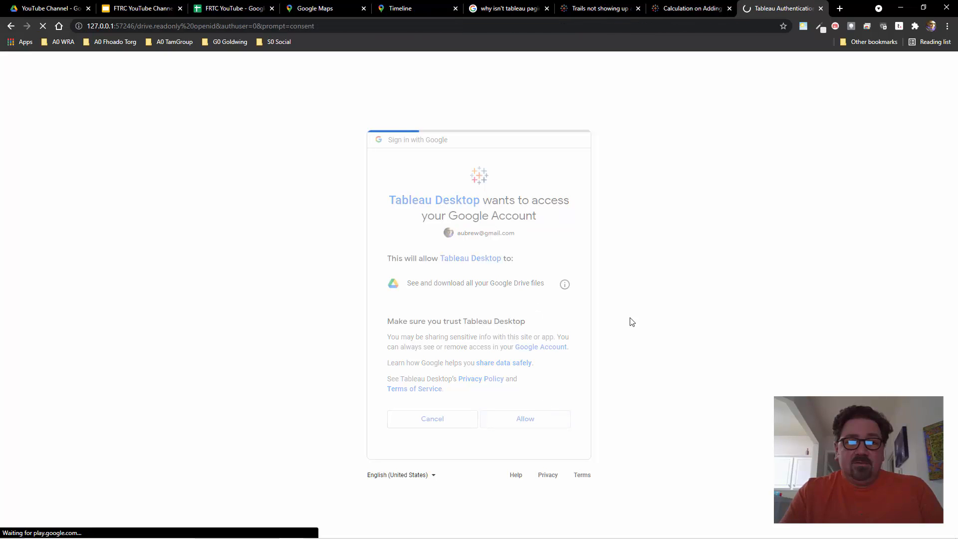
pyautogui.hotkey('alt', 'Tab')
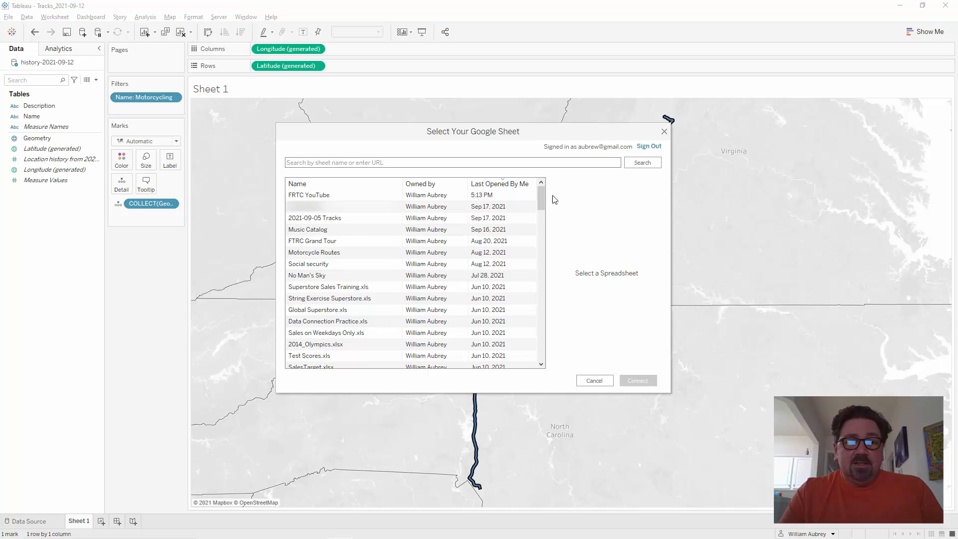
# Use the GPS_Tracks sheet of the FRTC YouTube spreadsheet as the data source, with an Extract connection.
pyautogui.click(384, 195)
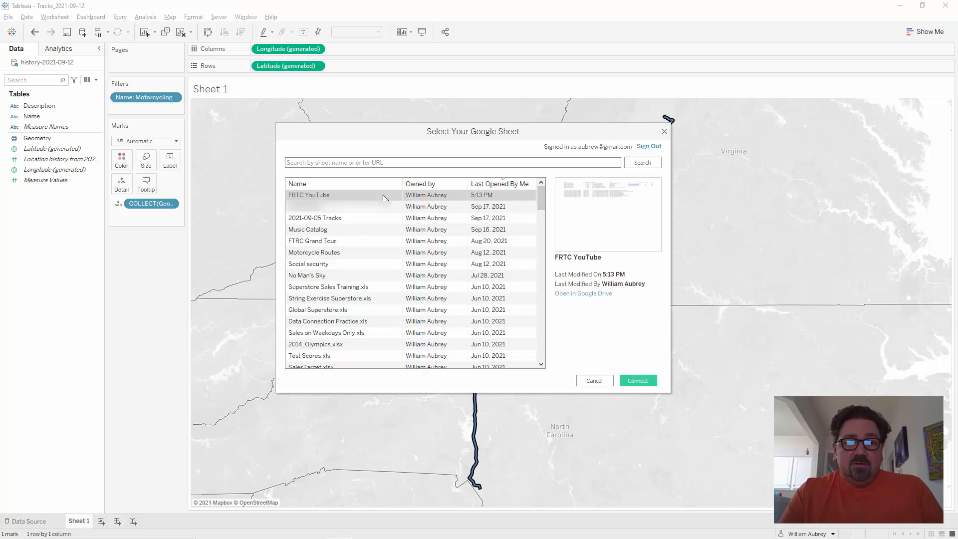
pyautogui.click(637, 381)
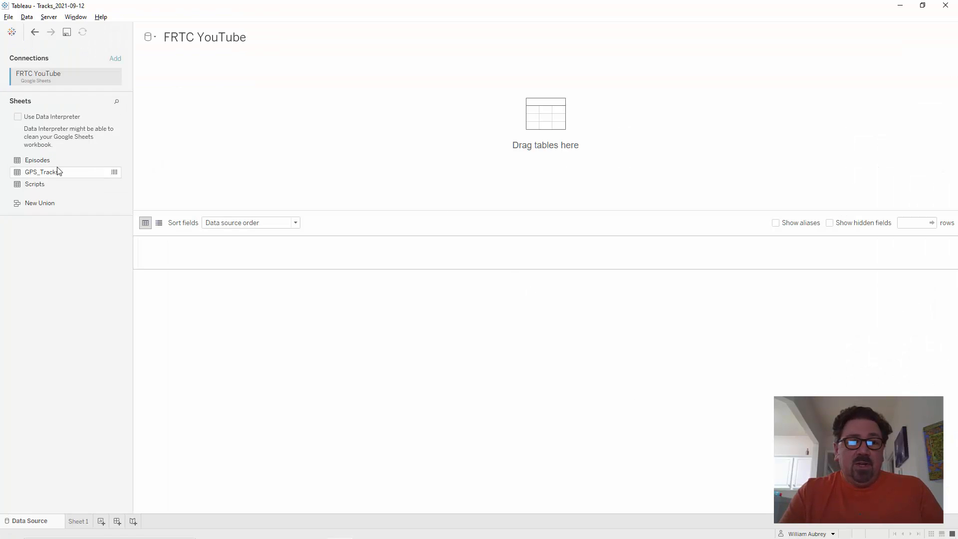
pyautogui.moveTo(58, 171); pyautogui.dragTo(218, 99)
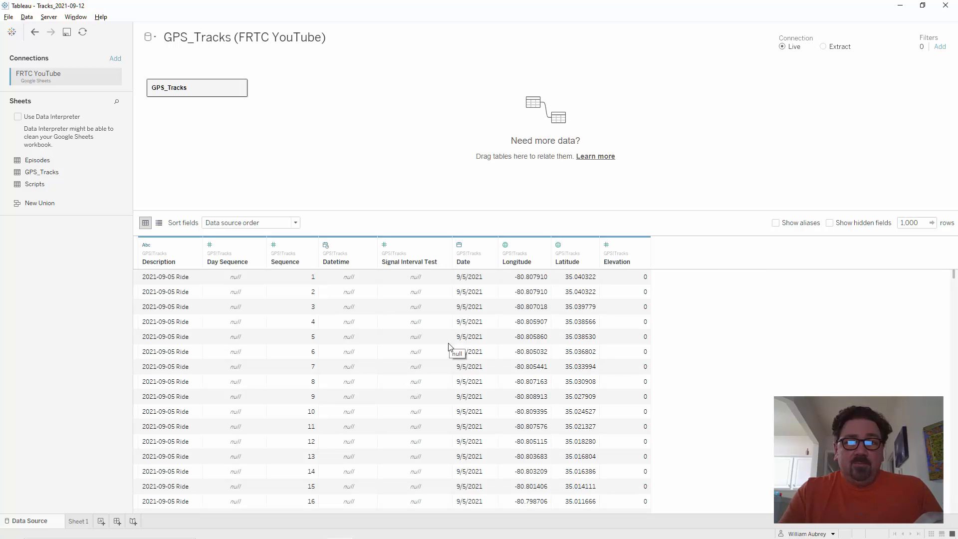
pyautogui.click(822, 47)
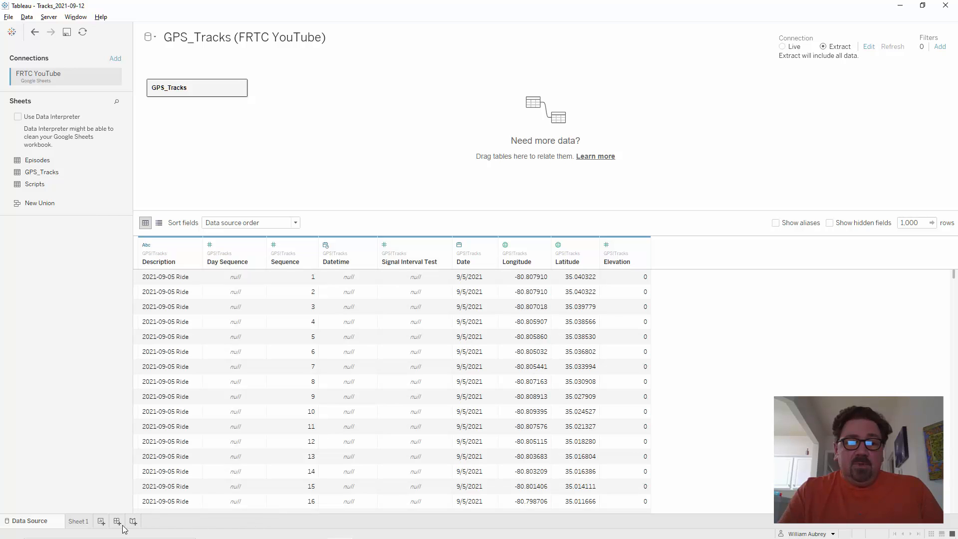
# Add a new worksheet that maps Latitude and Longitude from GPS_Tracks, and page it by Day Sequence.
pyautogui.click(101, 522)
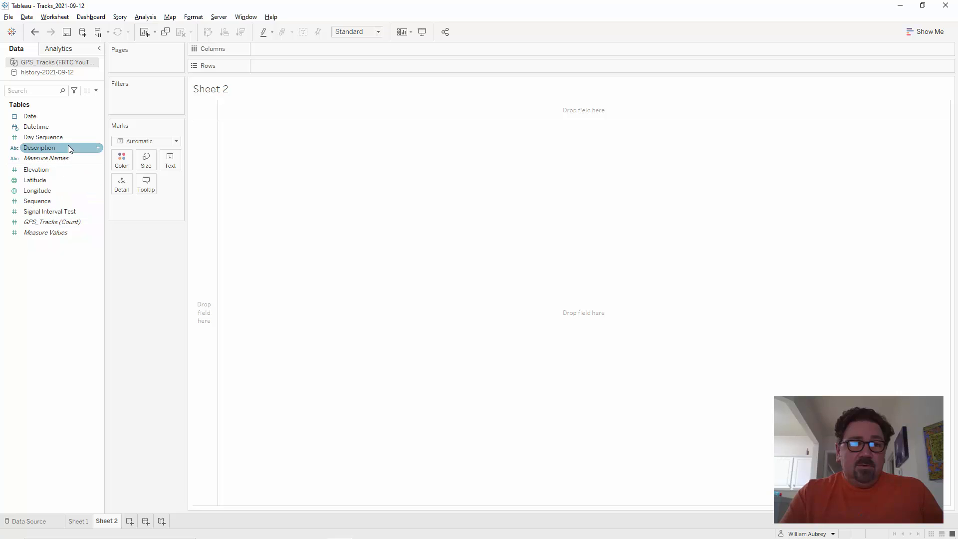
pyautogui.click(97, 138)
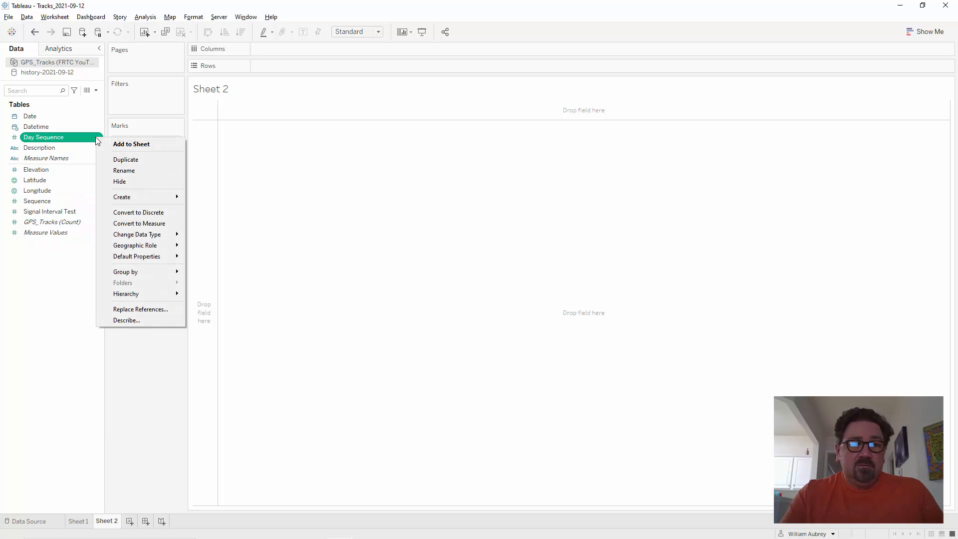
pyautogui.click(52, 272)
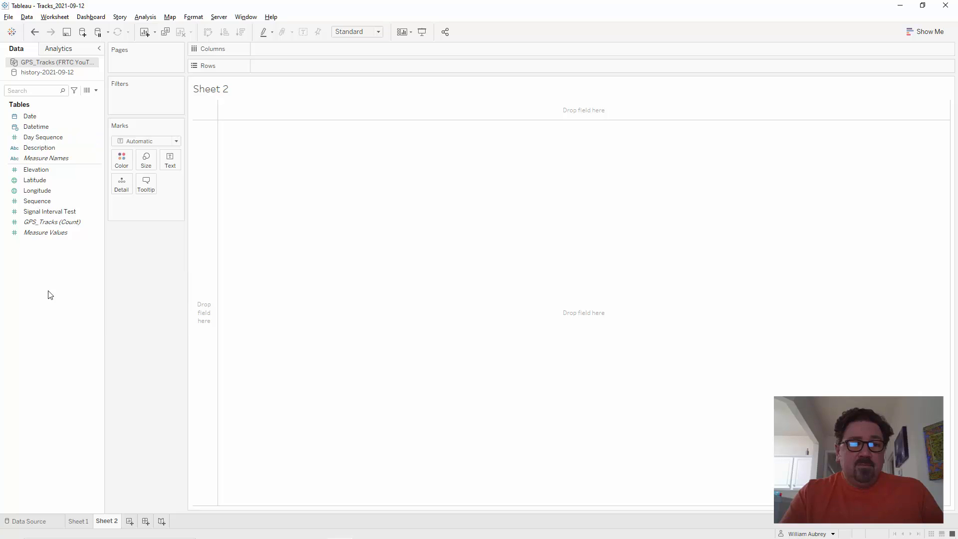
pyautogui.doubleClick(52, 179)
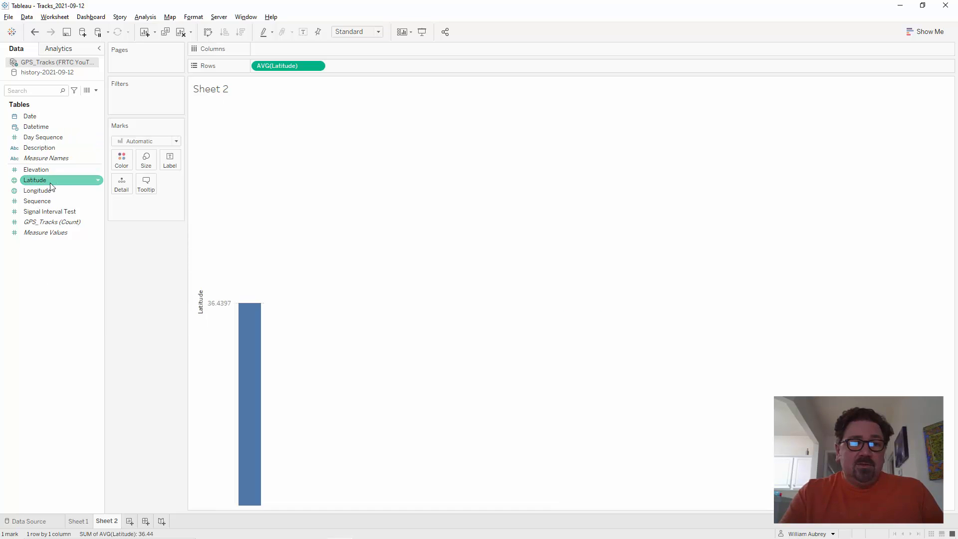
pyautogui.click(52, 191)
pyautogui.doubleClick(52, 191)
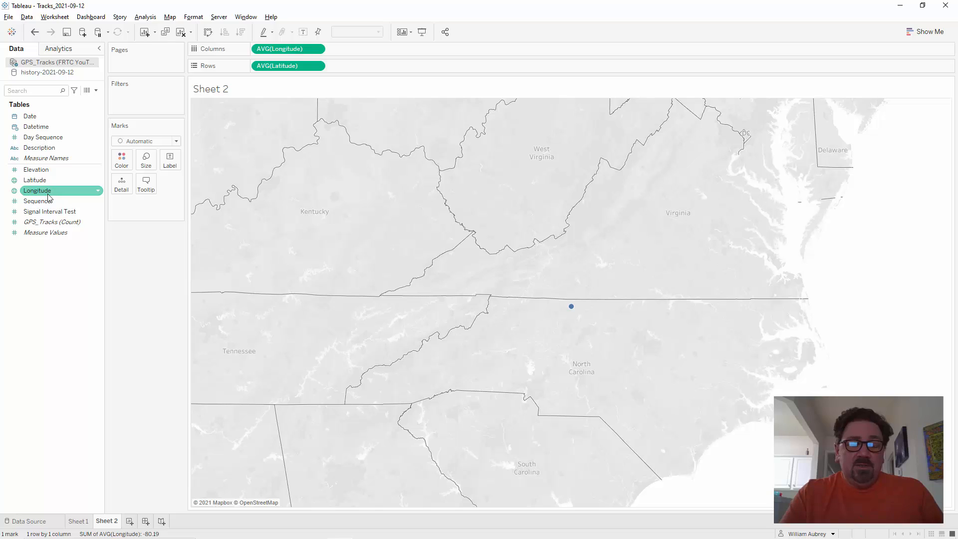
pyautogui.moveTo(572, 308)
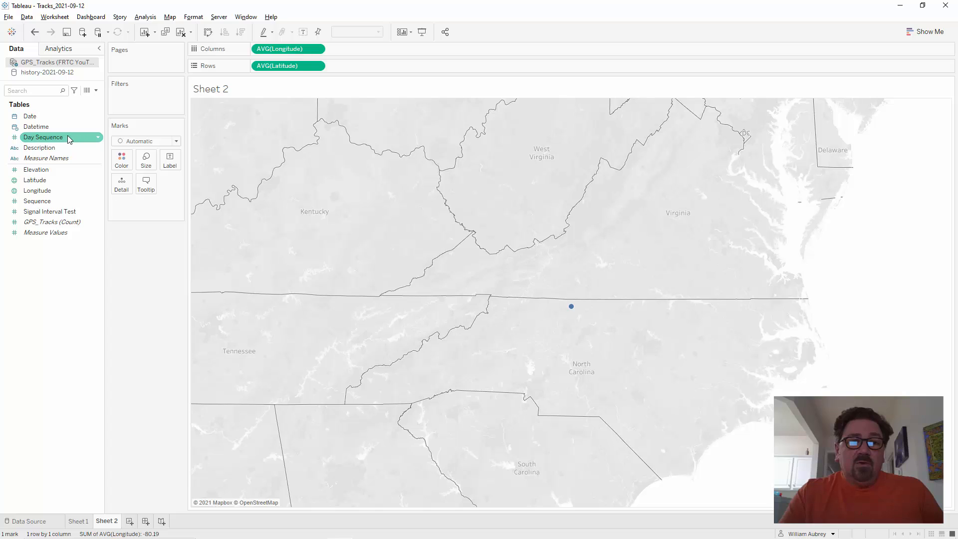
pyautogui.moveTo(70, 139); pyautogui.dragTo(157, 71)
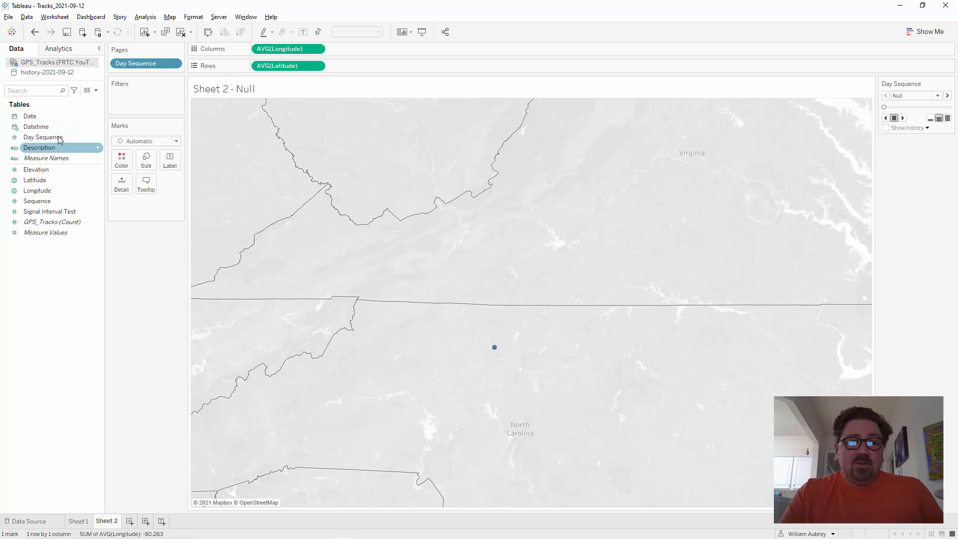
# Filter the map by Date, using individual dates and keeping only 9/12/2021.
pyautogui.click(53, 118)
pyautogui.moveTo(54, 124); pyautogui.dragTo(134, 99)
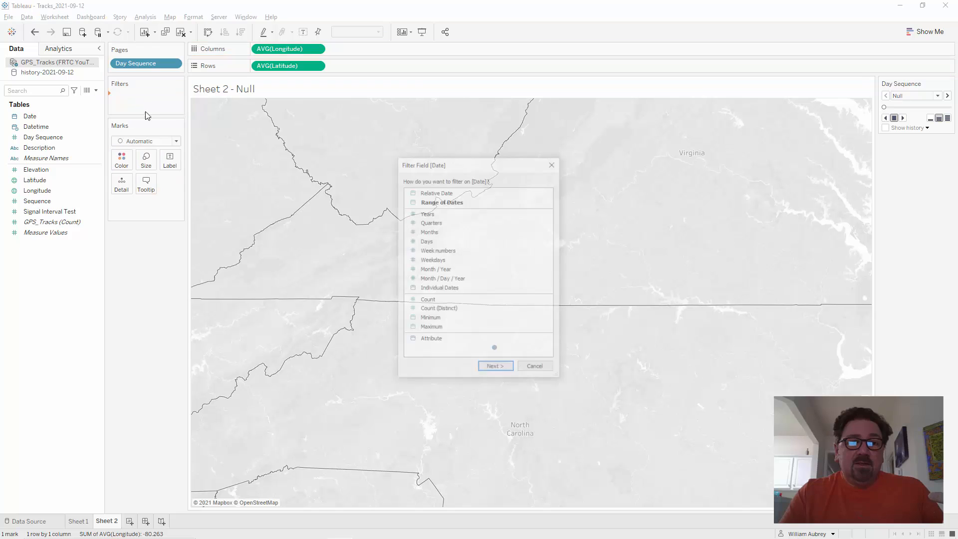
pyautogui.click(458, 289)
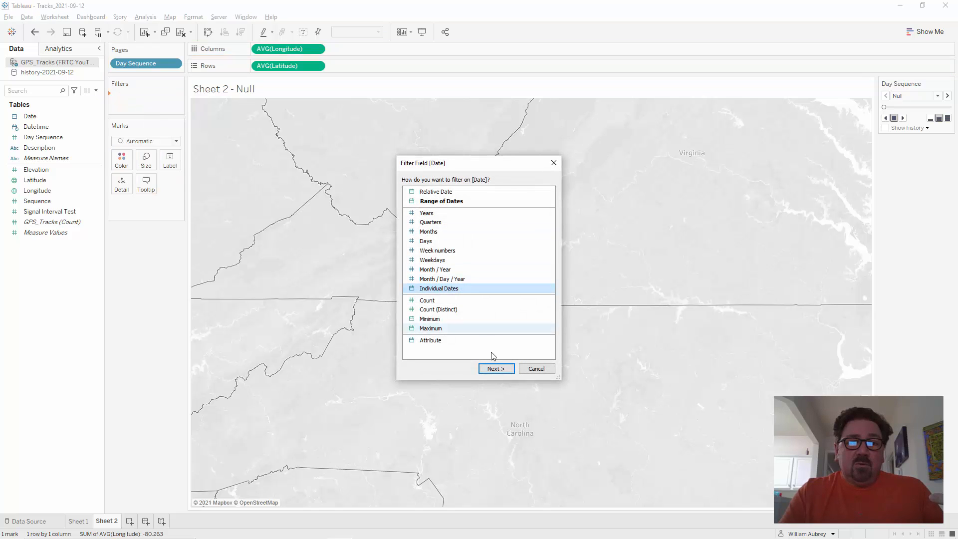
pyautogui.click(497, 368)
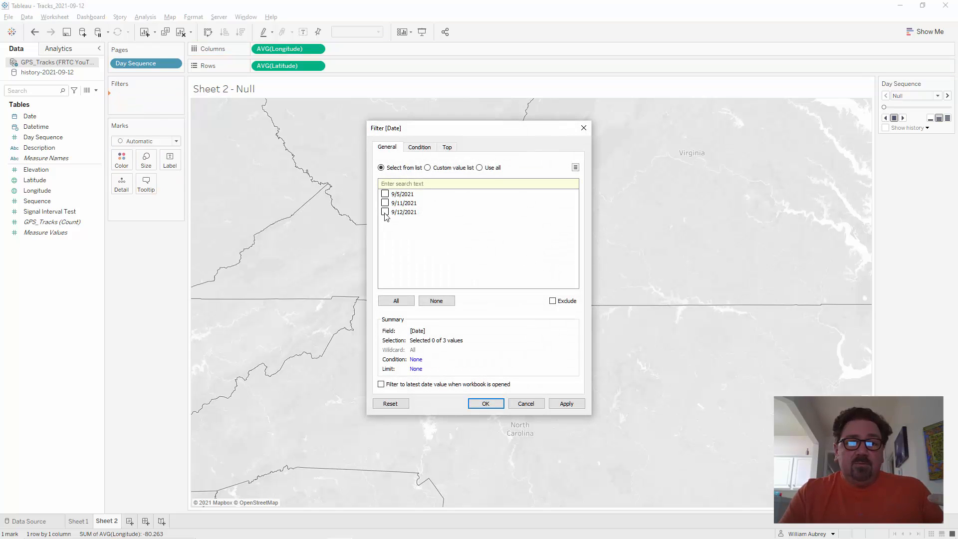
pyautogui.click(485, 403)
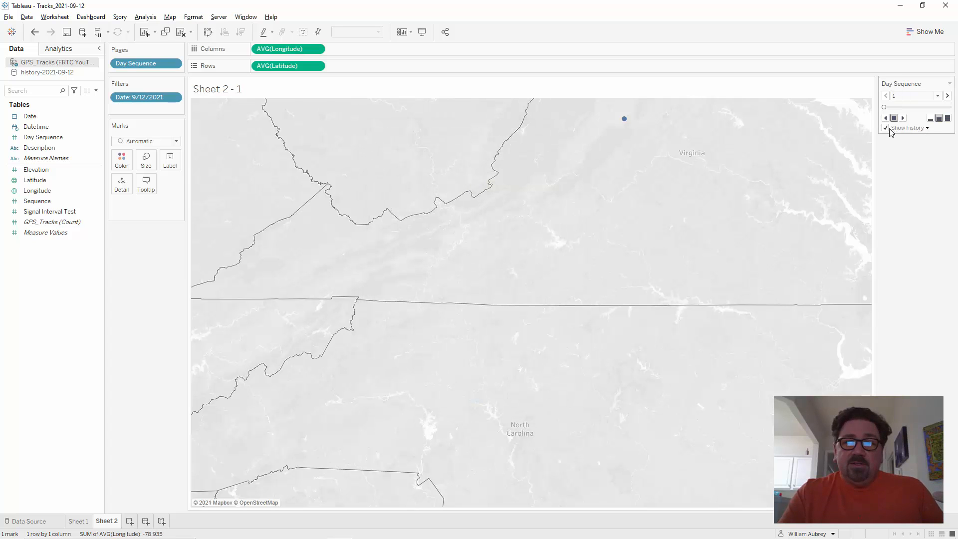
# Show the page history for all marks as black dotted trails, and play the Day Sequence animation forward at the fastest speed.
pyautogui.click(928, 128)
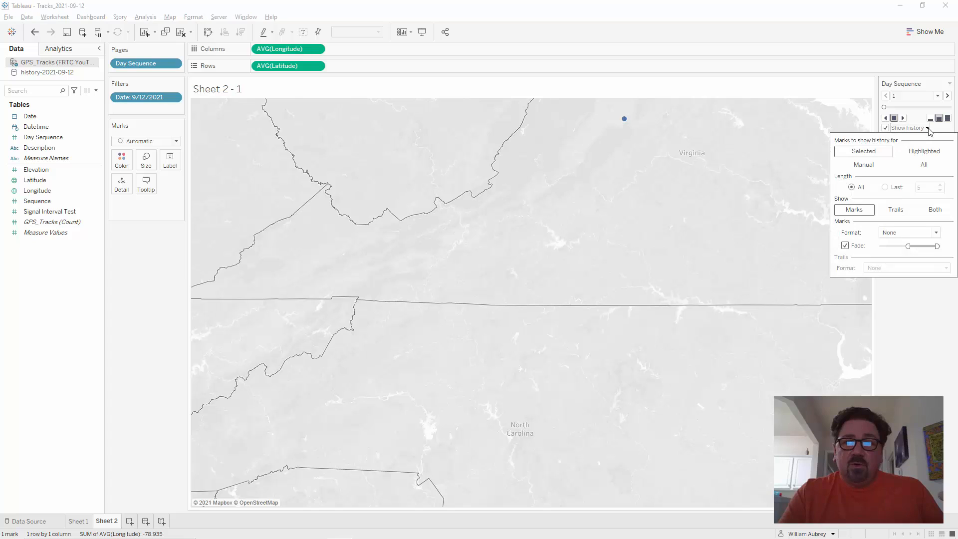
pyautogui.click(930, 170)
pyautogui.click(907, 209)
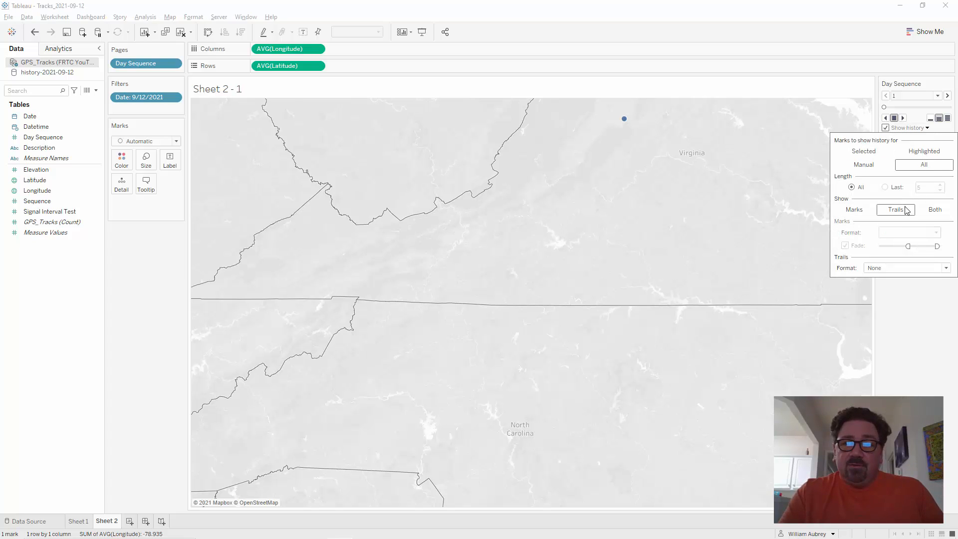
pyautogui.click(929, 270)
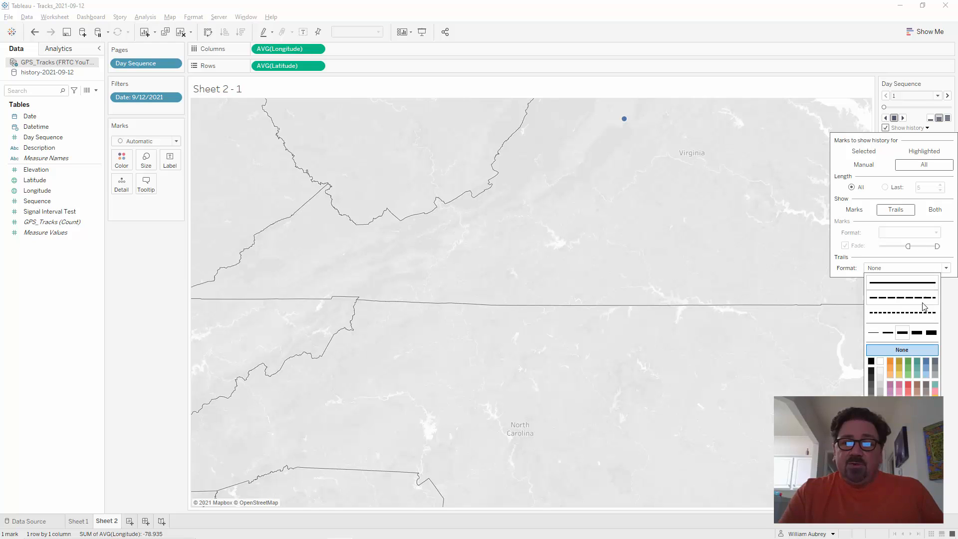
pyautogui.click(872, 361)
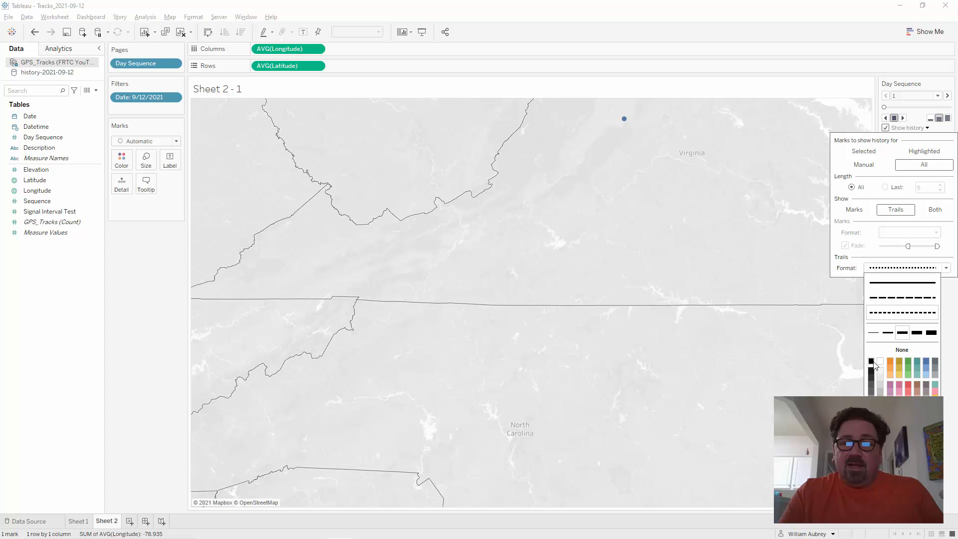
pyautogui.click(954, 359)
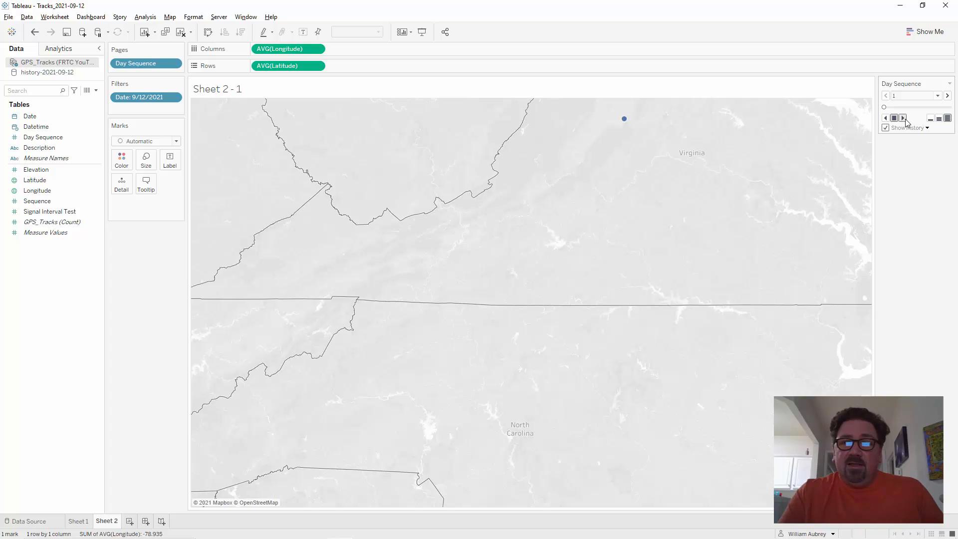
pyautogui.click(904, 118)
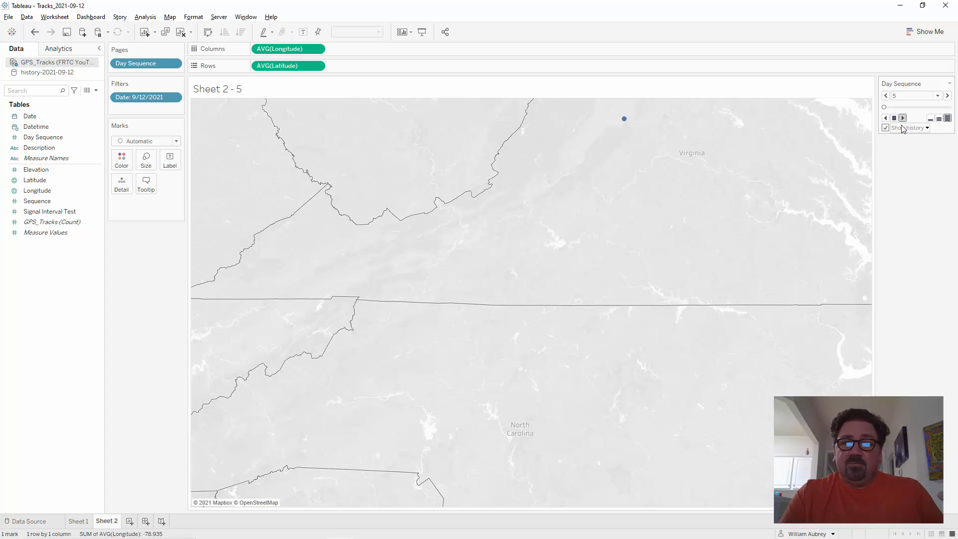